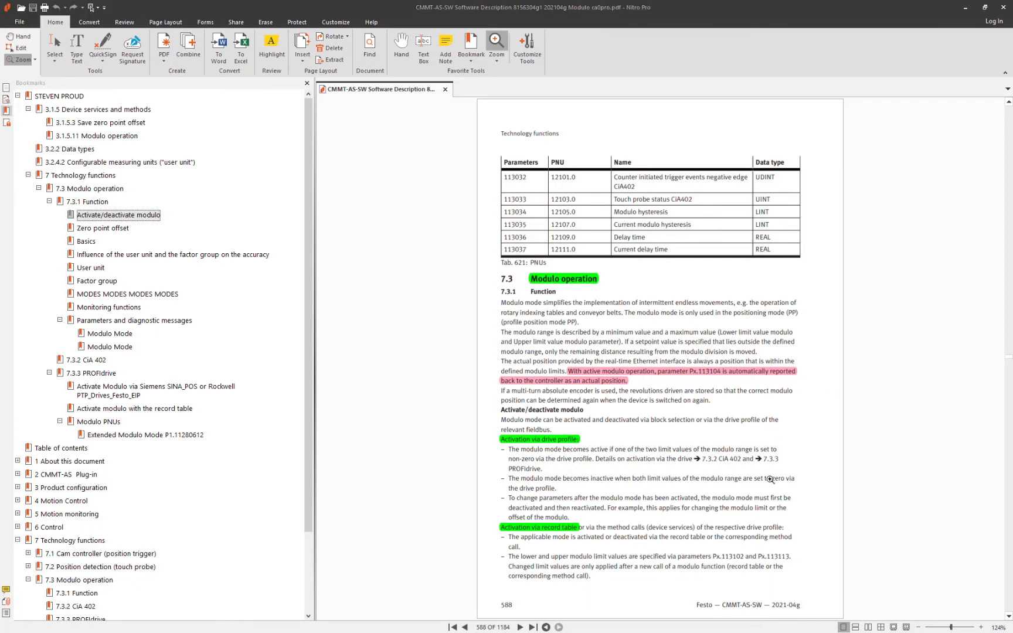
Review the manual's Modulo operation section and the drive's current modulo mode and upper limit parameters in Festo Automation Suite.
{"action": "left_click", "coordinate": [739, 488]}
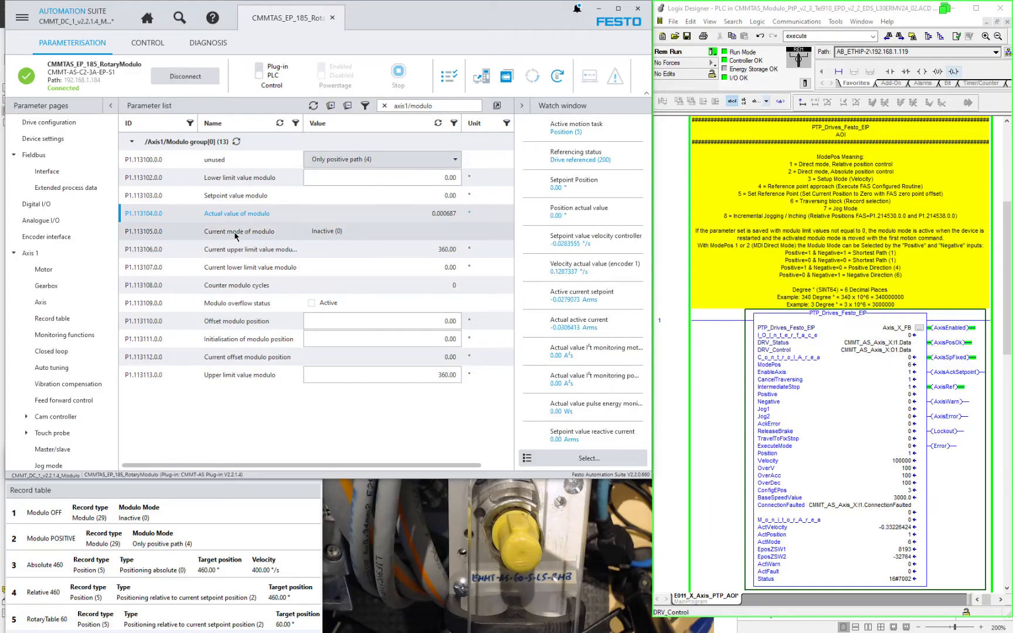
{"action": "left_click", "coordinate": [235, 235]}
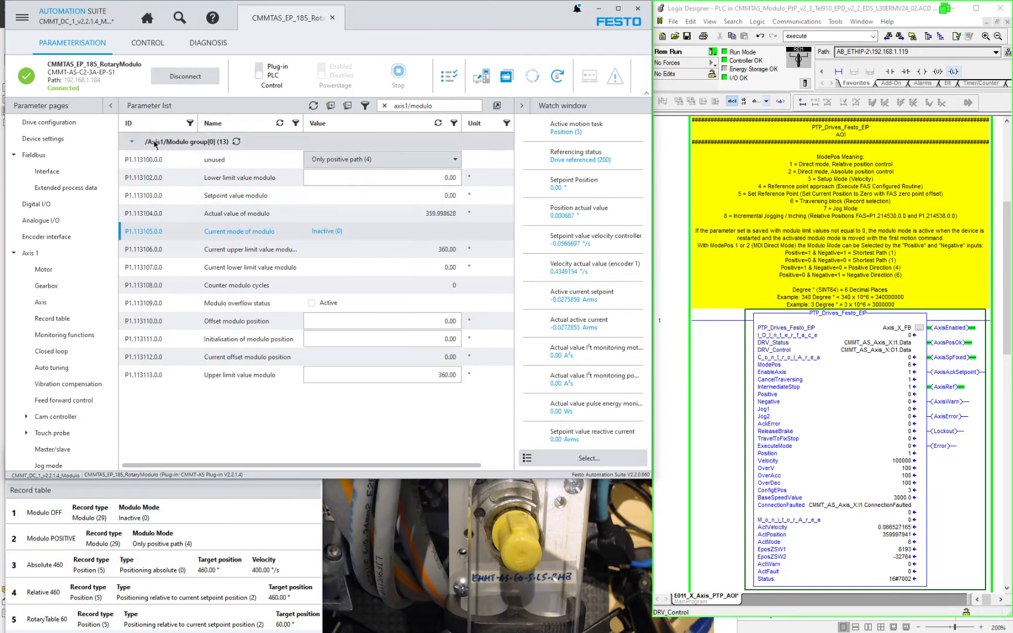
{"action": "left_click", "coordinate": [436, 375]}
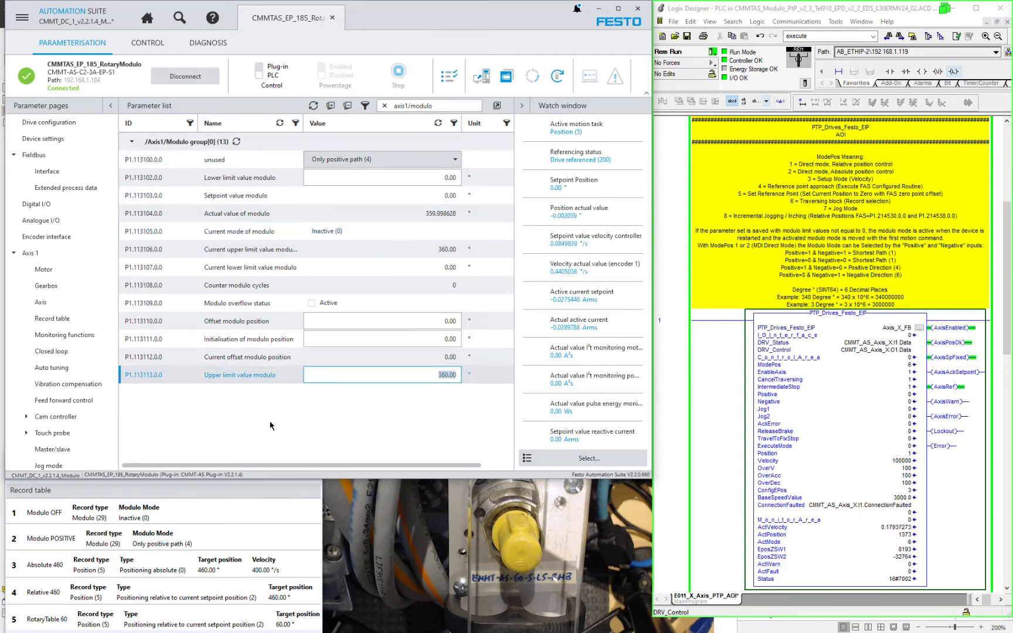
In Logix Designer, set ModePos of the PTP_Drives_Festo_EIP block to 1 for relative position control.
{"action": "left_click", "coordinate": [913, 371]}
{"action": "double_click", "coordinate": [913, 371]}
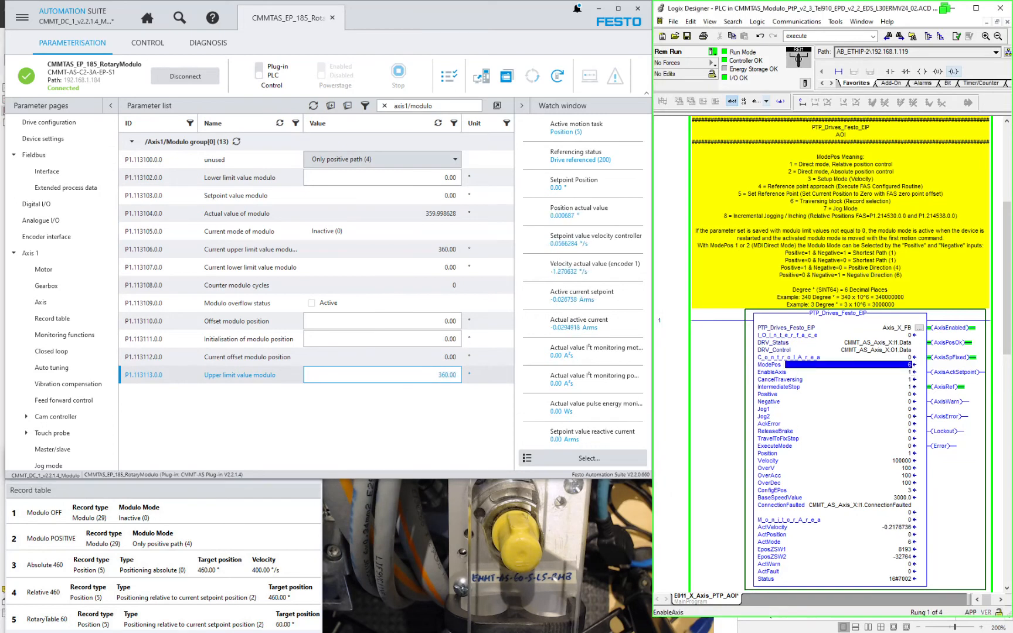
{"action": "type", "text": "1"}
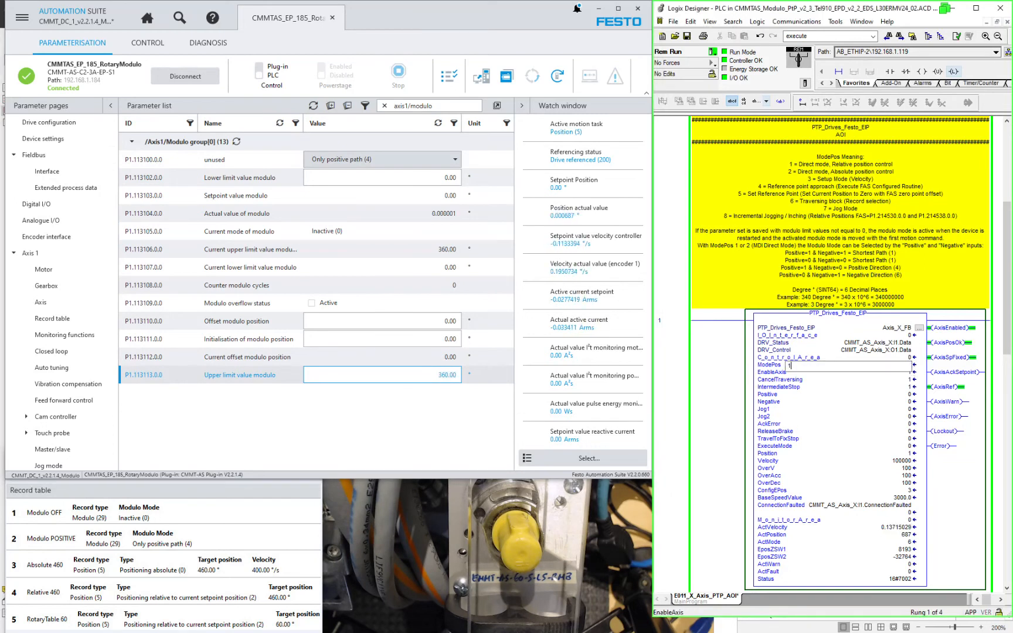
{"action": "key", "text": "Return"}
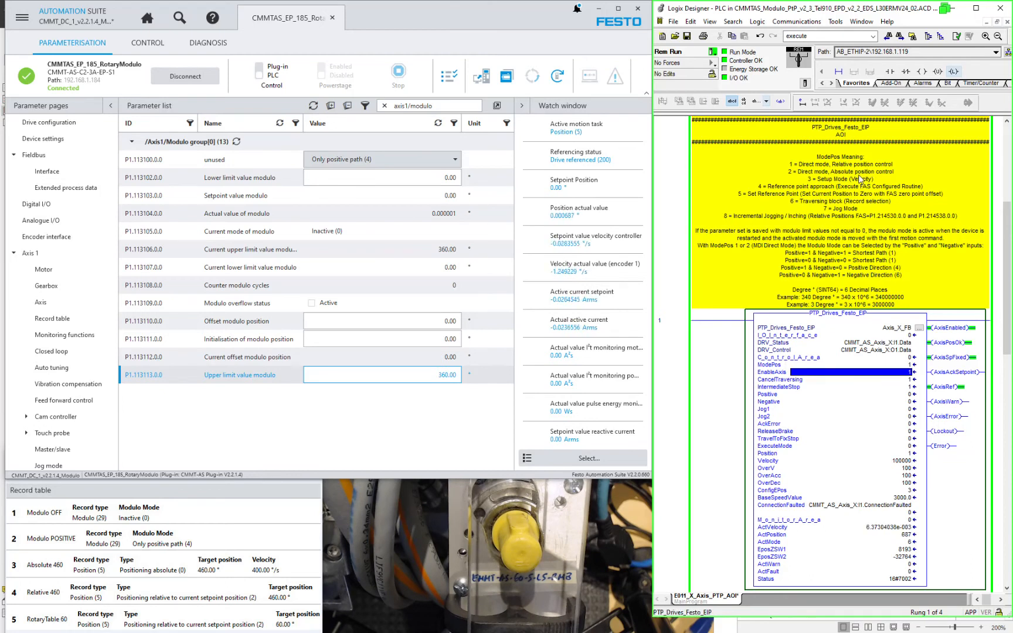
{"action": "left_click", "coordinate": [904, 365]}
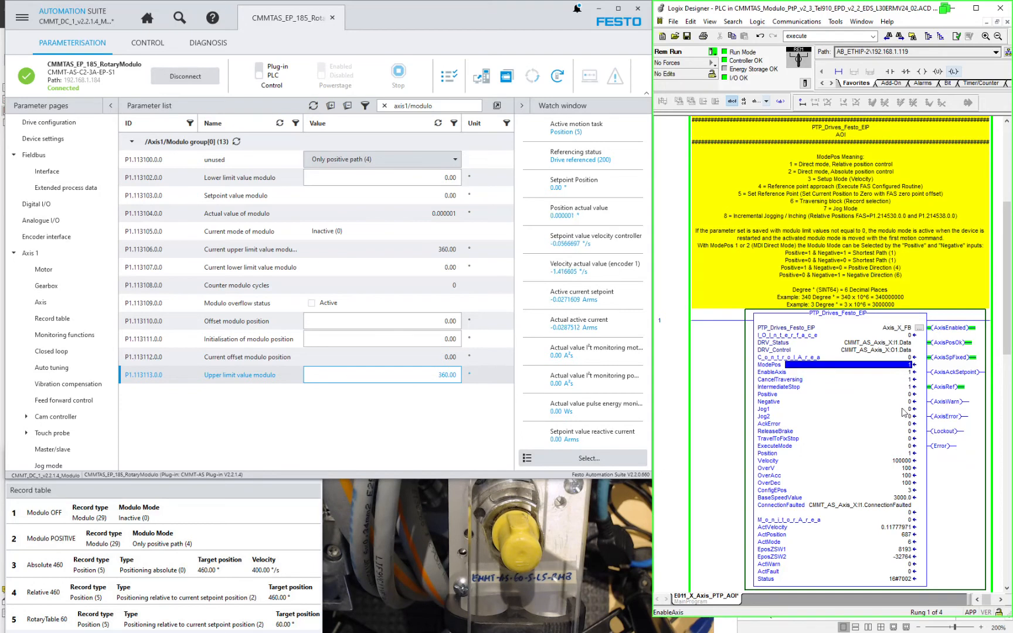
Set the block's Position input to 60000000 for a 60-degree relative move.
{"action": "left_click", "coordinate": [898, 462]}
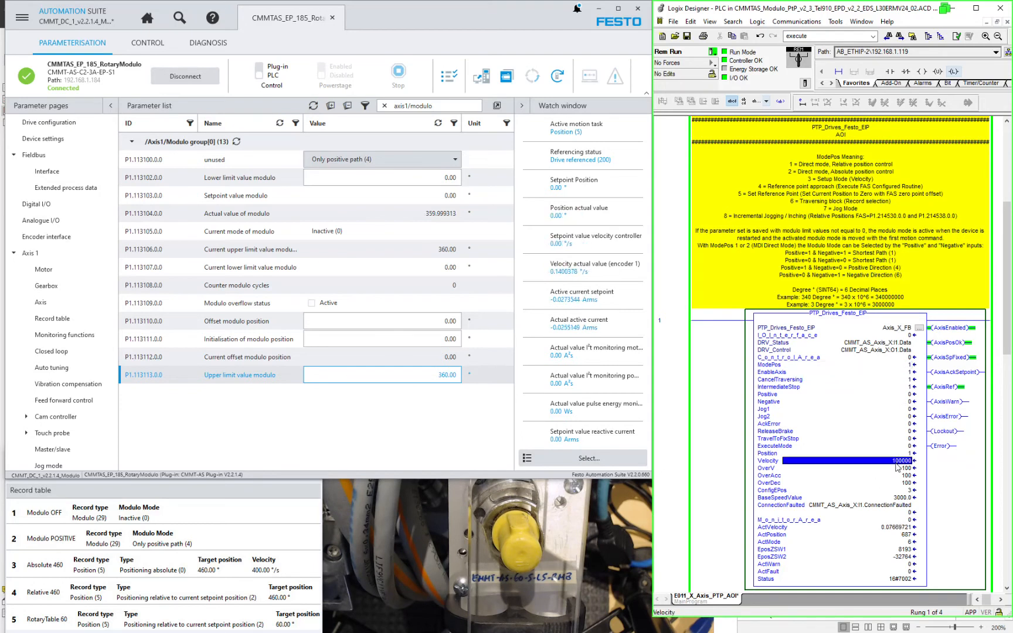
{"action": "key", "text": "Up"}
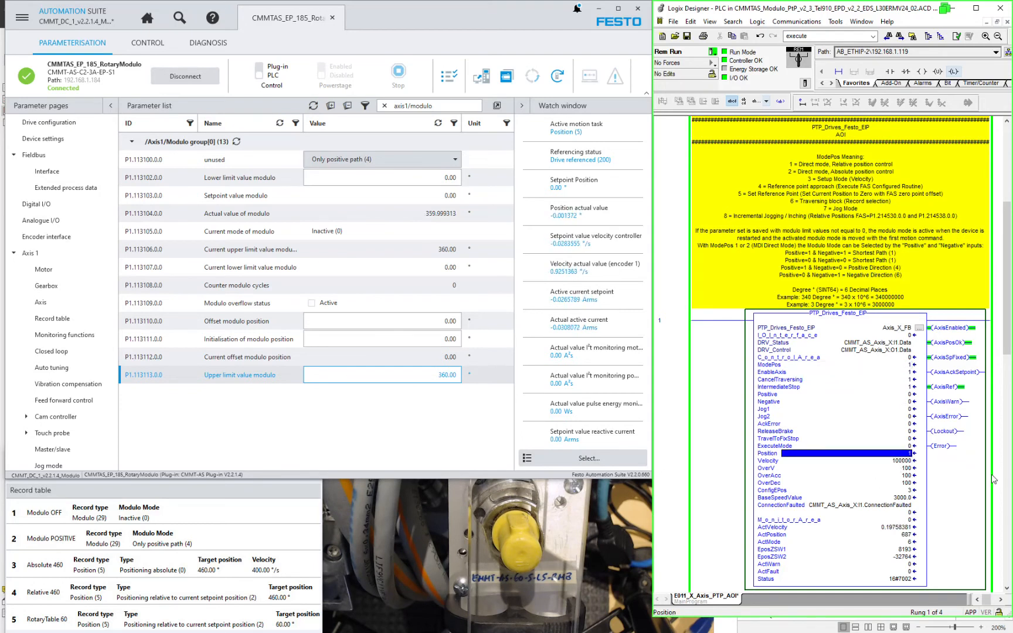
{"action": "type", "text": "600"}
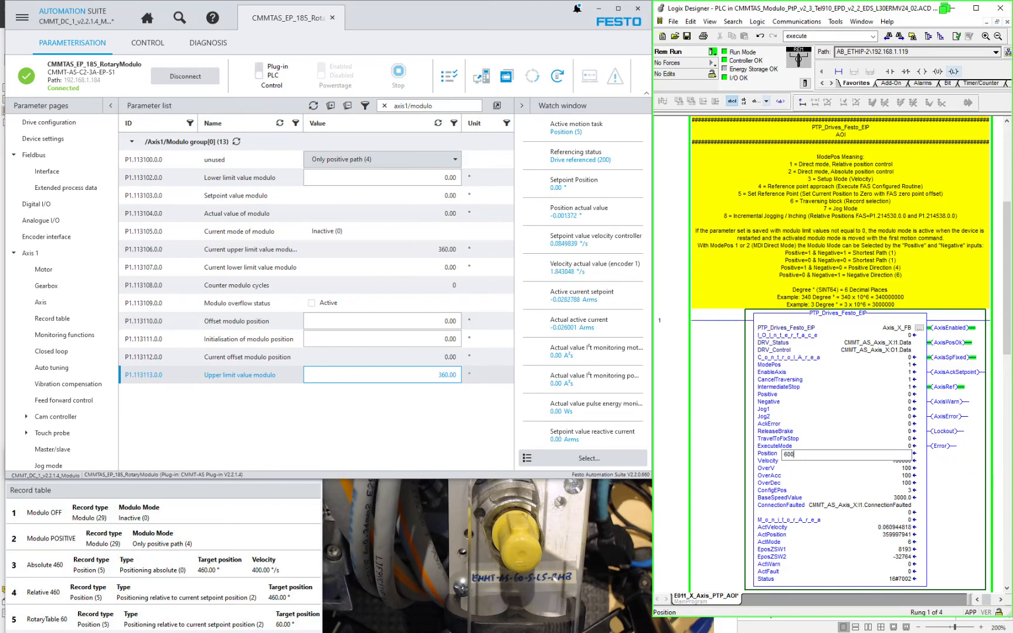
{"action": "key", "text": "BackSpace"}
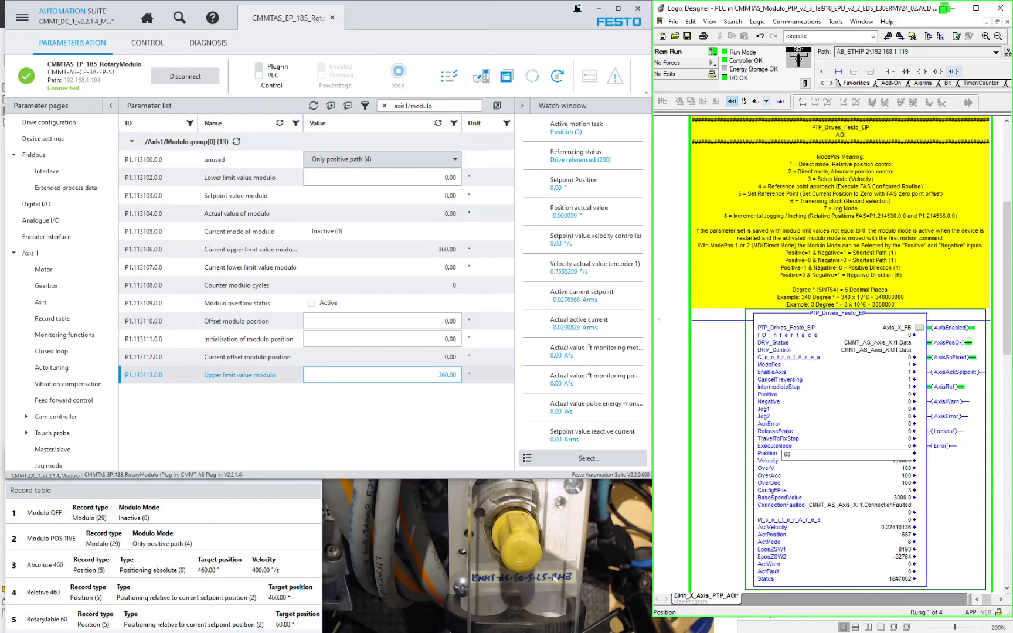
{"action": "type", "text": "000000"}
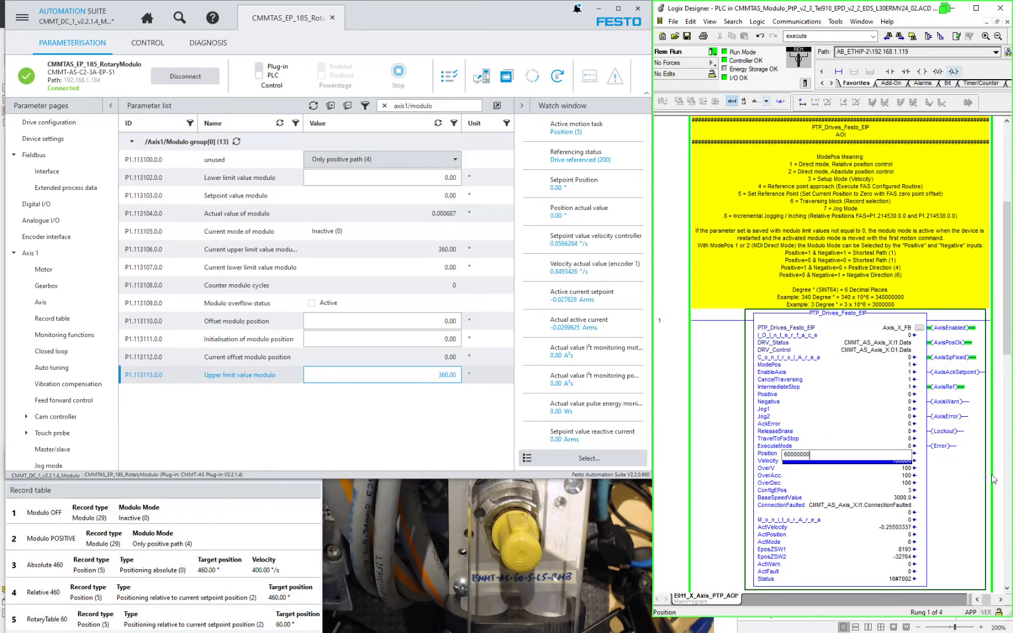
{"action": "key", "text": "Return"}
{"action": "left_click", "coordinate": [910, 446]}
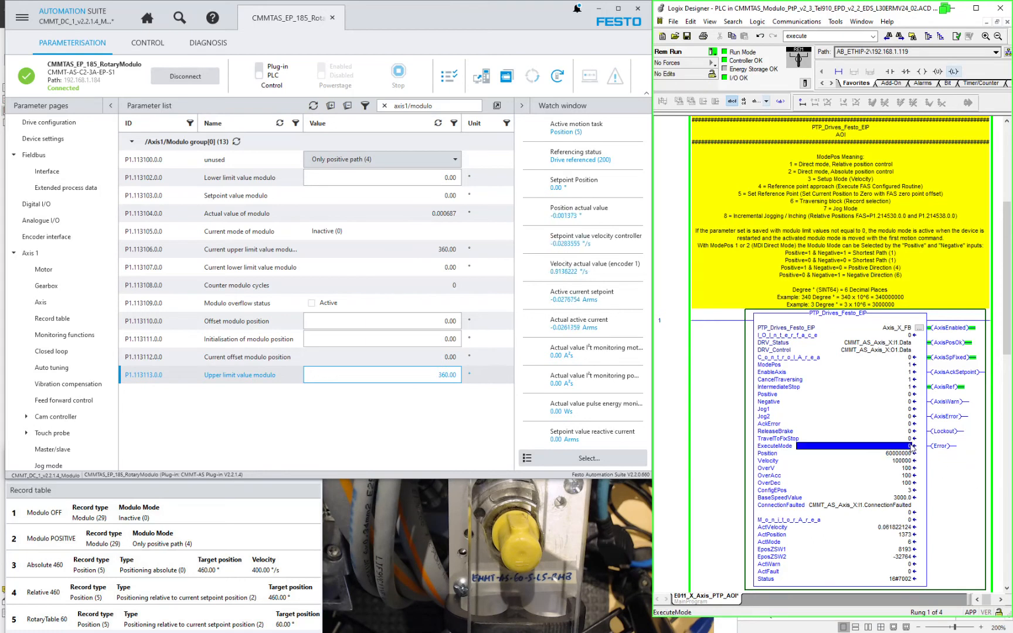
{"action": "left_click", "coordinate": [910, 396]}
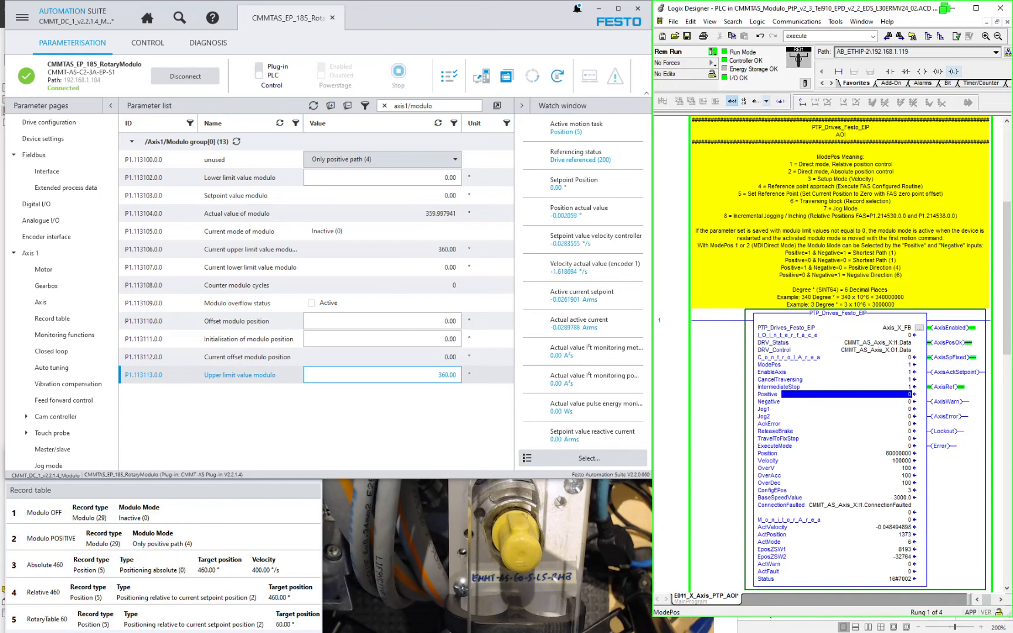
Switch to the Nitro Pro manual and examine how the Positive and Negative inputs select the modulo mode in section 7.3.3 PROFIdrive.
{"action": "key", "text": "alt+Tab"}
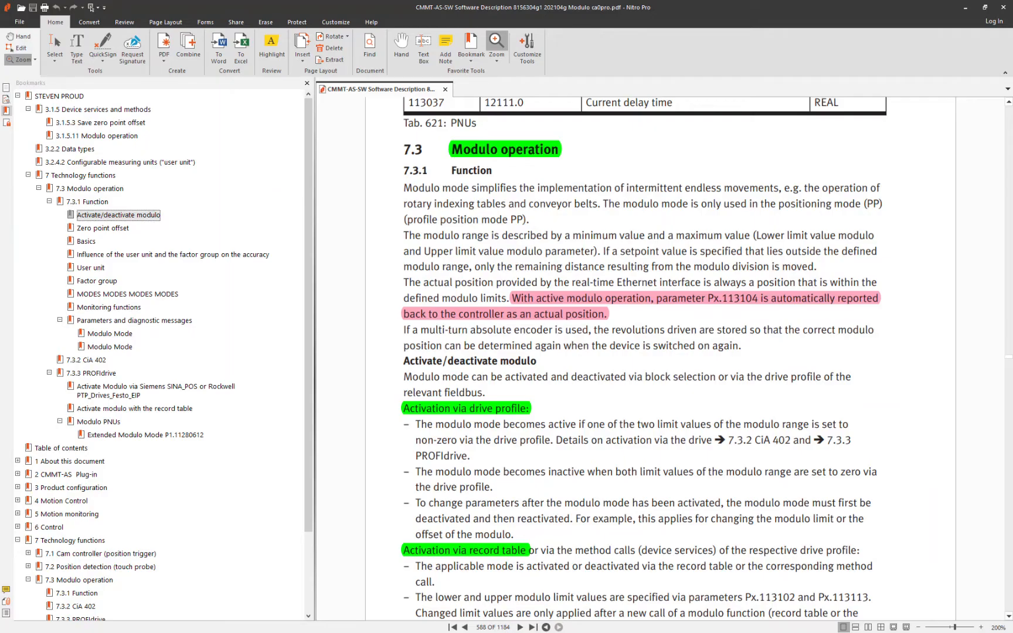
{"action": "left_click", "coordinate": [106, 391]}
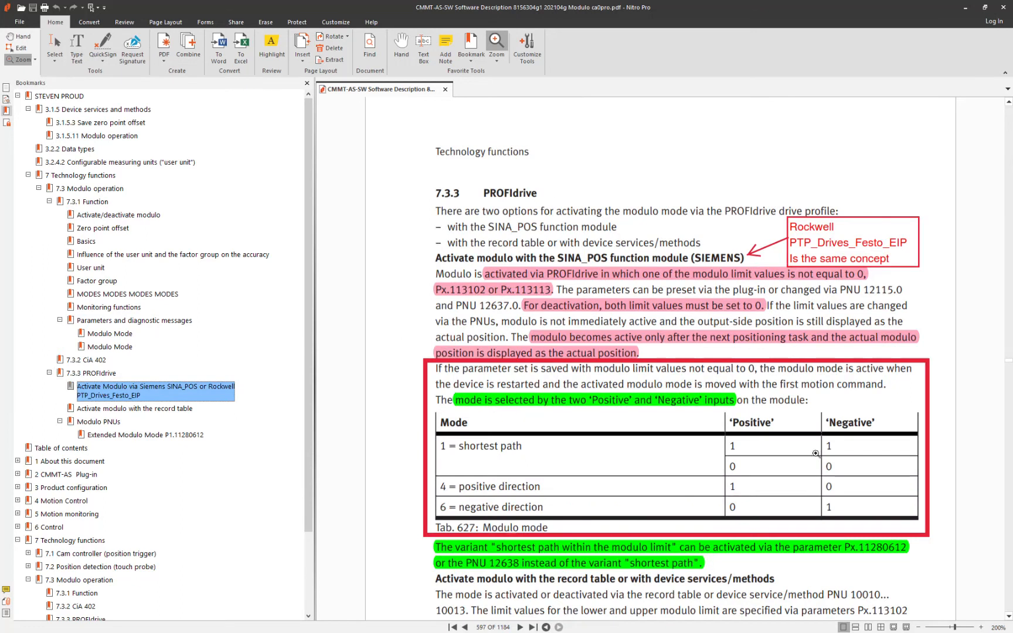
{"action": "left_click", "coordinate": [717, 165], "text": "ctrl"}
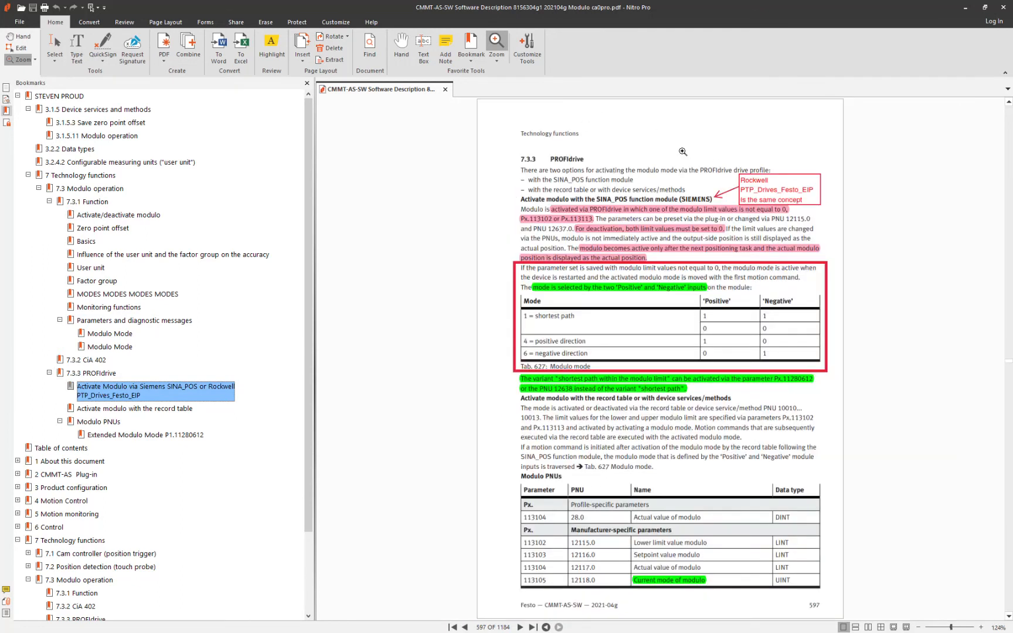
{"action": "left_click", "coordinate": [659, 333]}
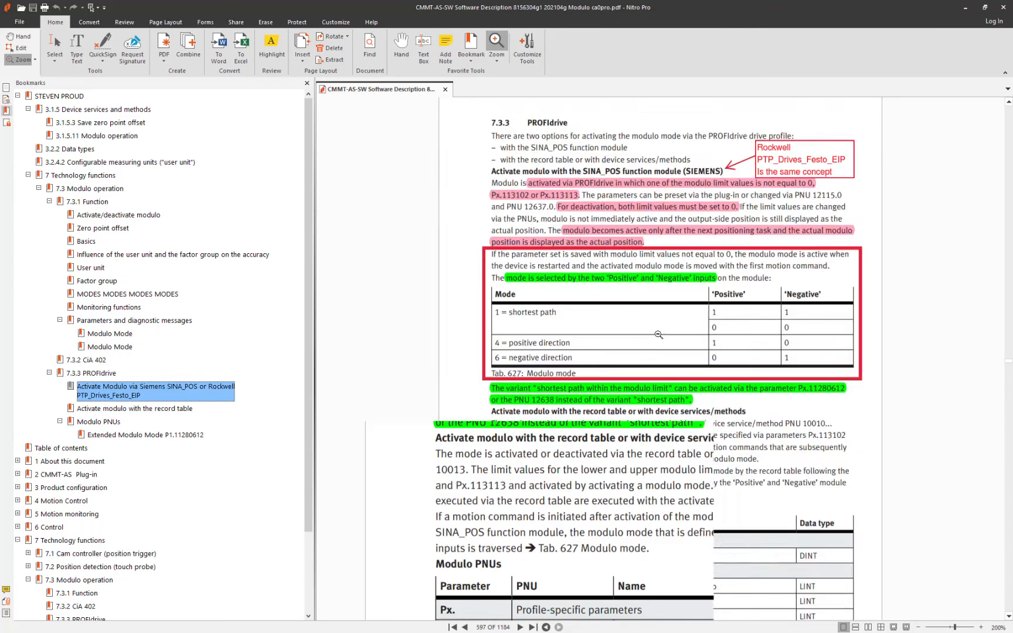
{"action": "scroll", "coordinate": [769, 302], "scroll_direction": "up", "scroll_amount": 3}
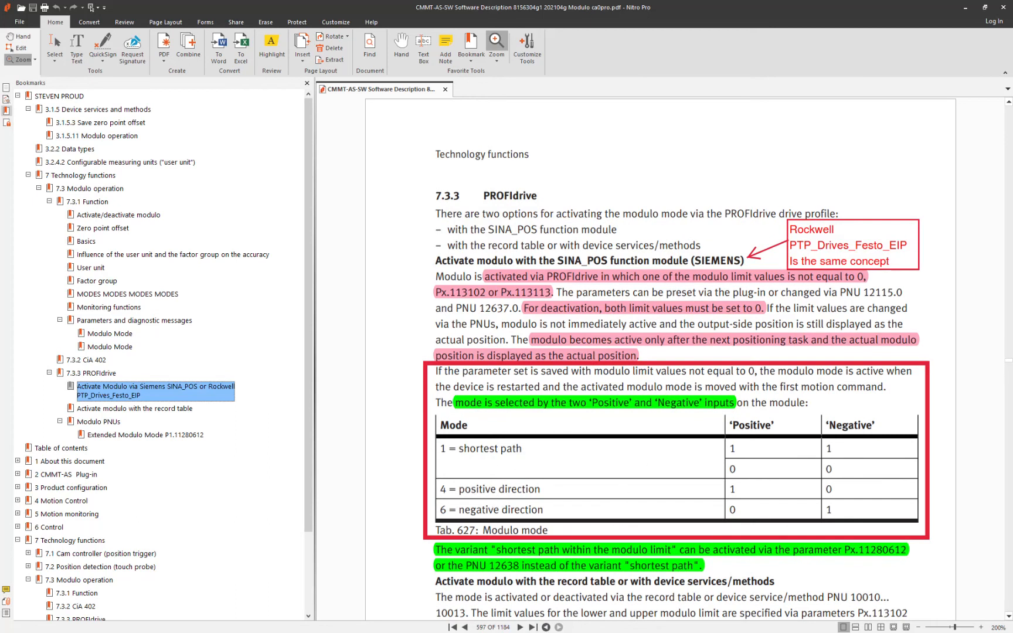
{"action": "key", "text": "alt+Tab"}
{"action": "left_click", "coordinate": [772, 402]}
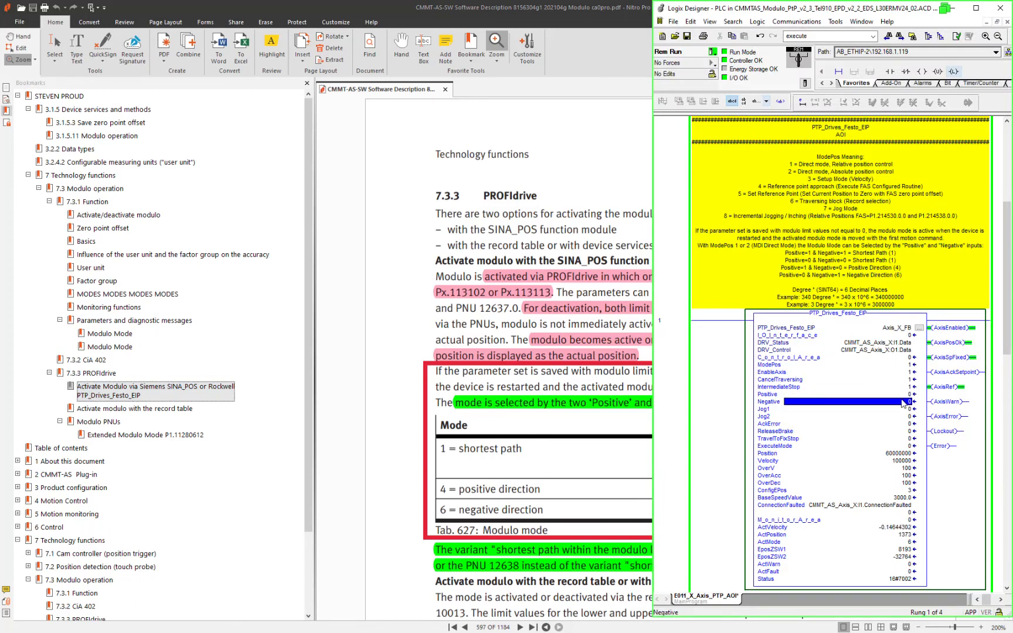
{"action": "left_click", "coordinate": [441, 312]}
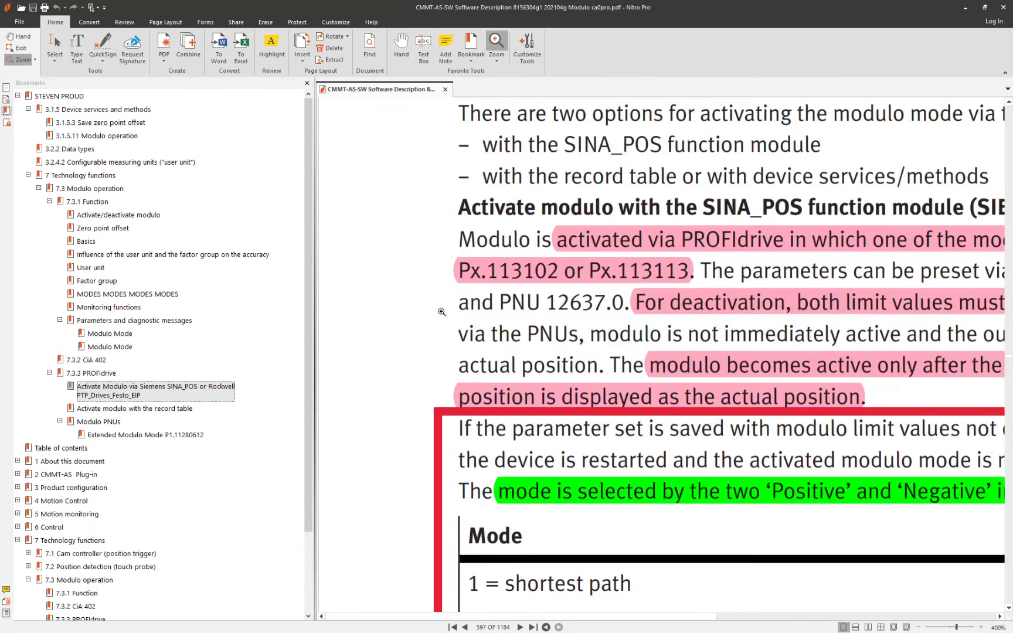
{"action": "left_click", "coordinate": [636, 392], "text": "ctrl"}
{"action": "left_click", "coordinate": [636, 392], "text": "ctrl"}
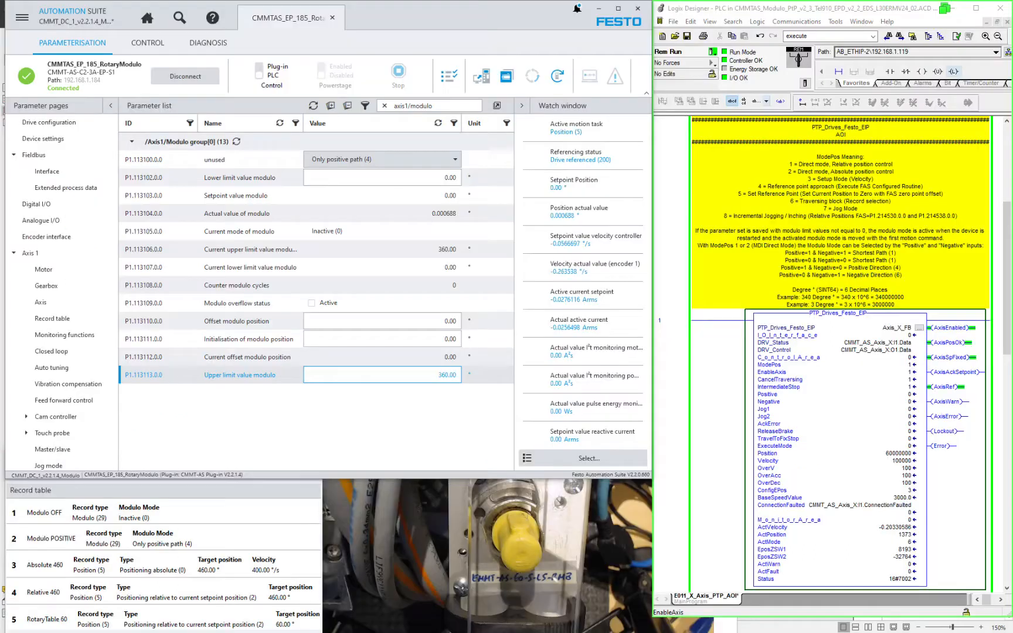
Back in Logix Designer, set the block's Positive input to 1 to select the positive modulo direction.
{"action": "left_click", "coordinate": [908, 395]}
{"action": "type", "text": "1"}
{"action": "key", "text": "Return"}
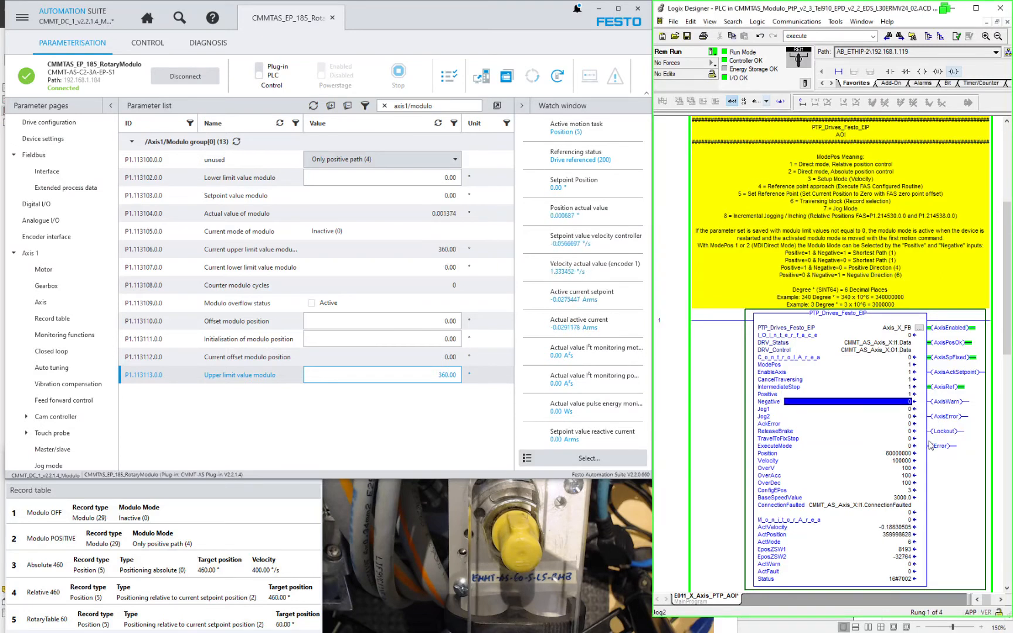
{"action": "left_click", "coordinate": [897, 453]}
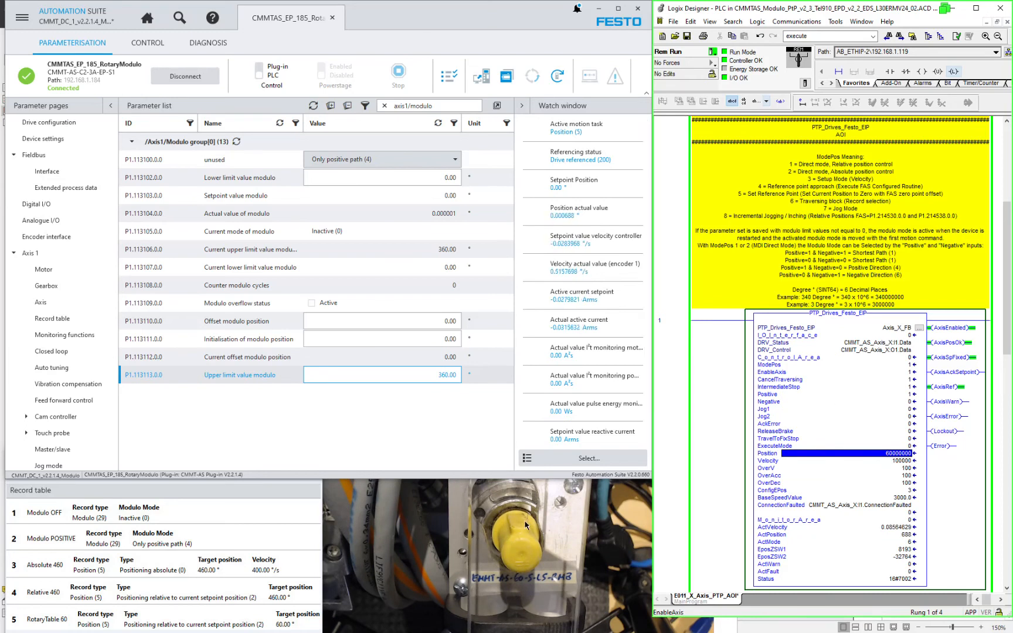
{"action": "left_click", "coordinate": [901, 449]}
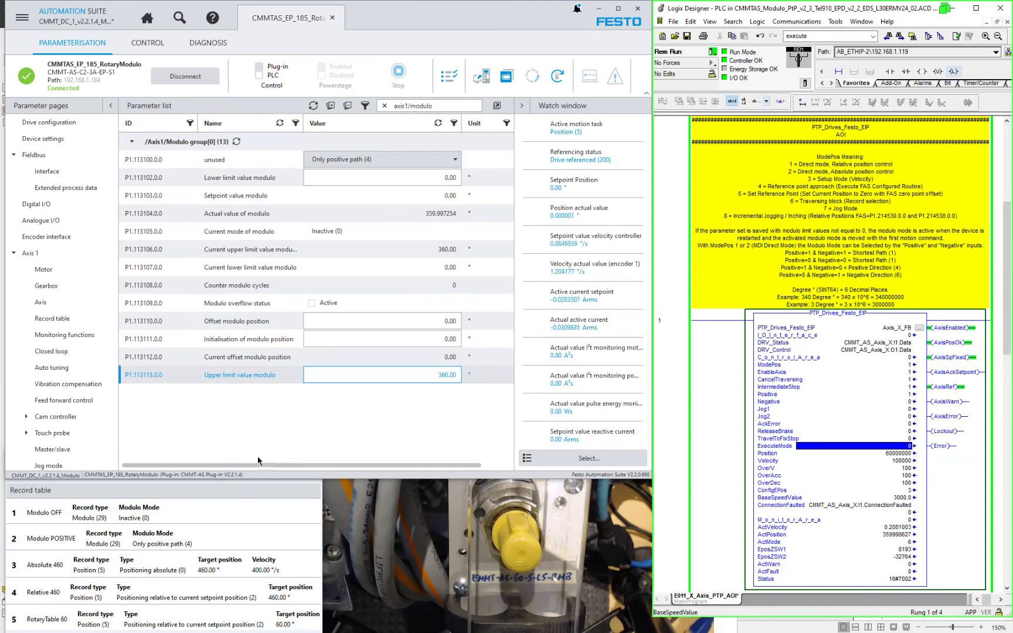
Search the drive's parameter list for "modulo mode" to check Extended Modulo Mode, and restore the "axis1/modulo" filter.
{"action": "left_click", "coordinate": [437, 106]}
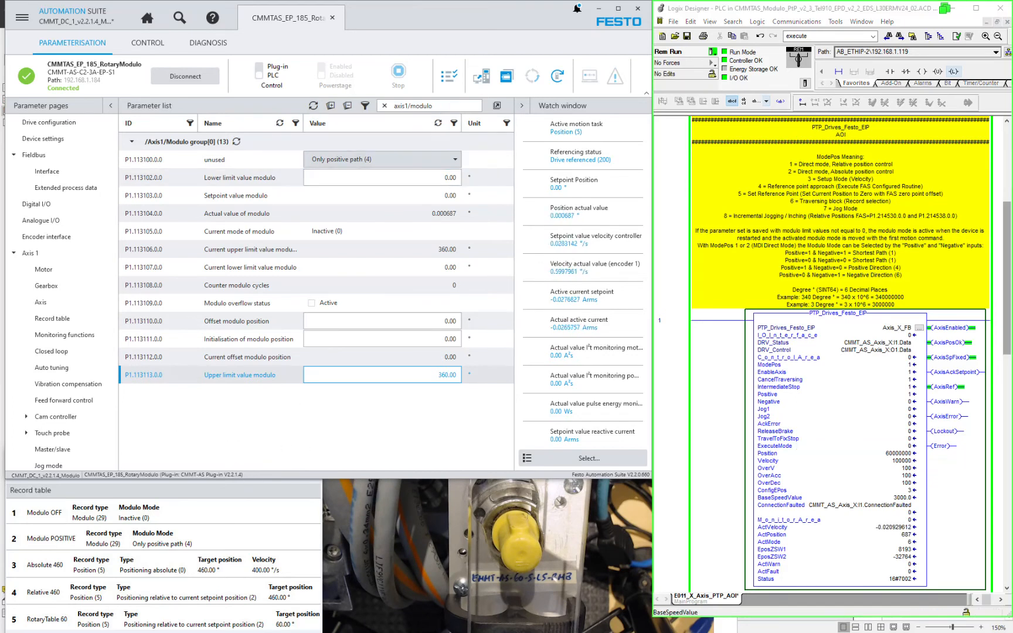
{"action": "left_click_drag", "start_coordinate": [437, 107], "coordinate": [319, 112]}
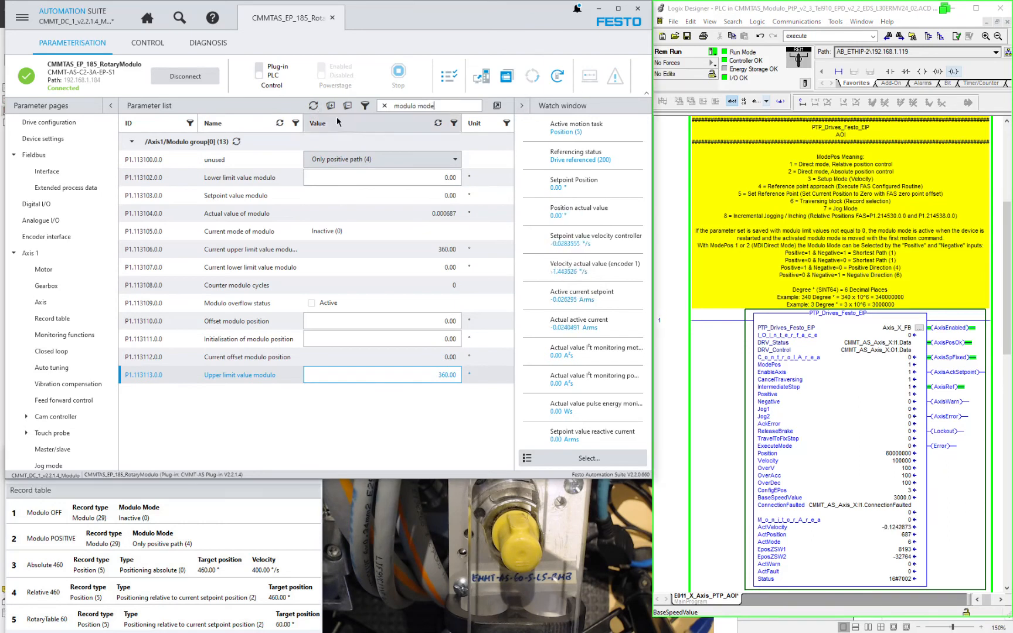
{"action": "type", "text": "modulo mode"}
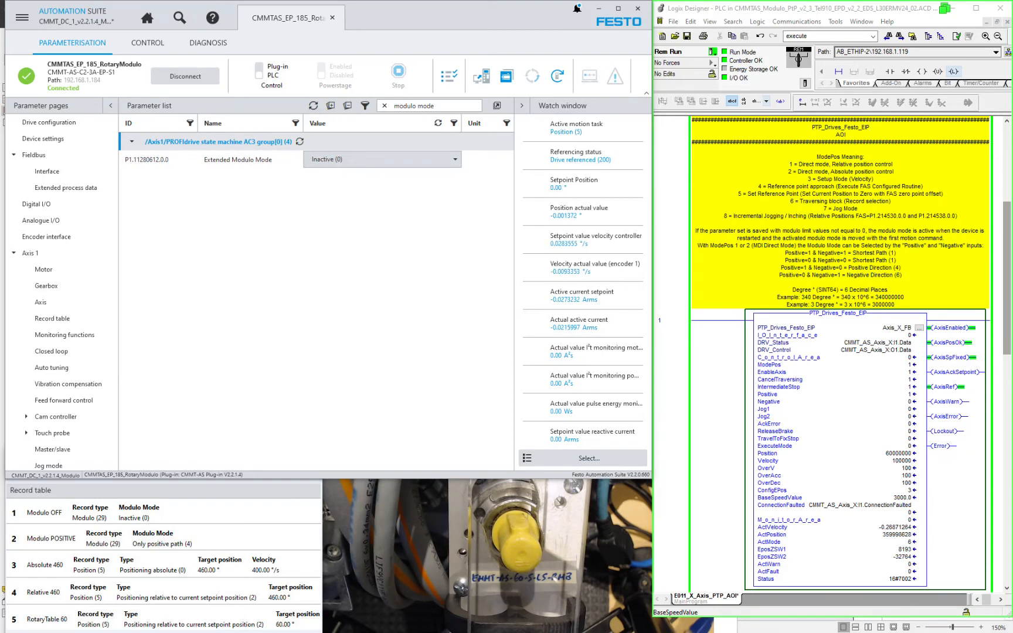
{"action": "left_click_drag", "start_coordinate": [437, 106], "coordinate": [331, 106]}
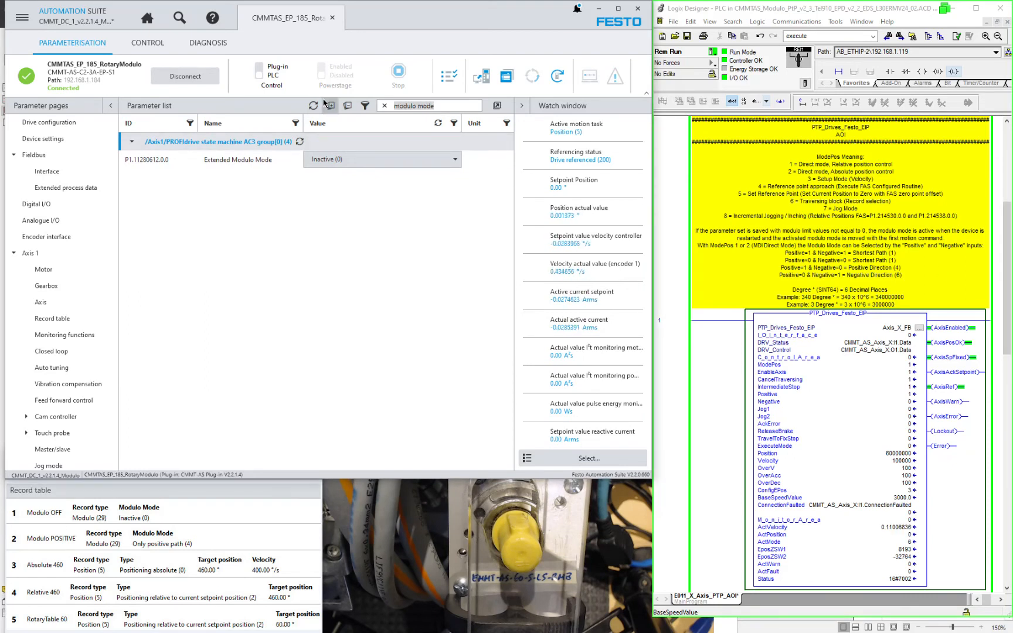
{"action": "type", "text": "axis1/modulo"}
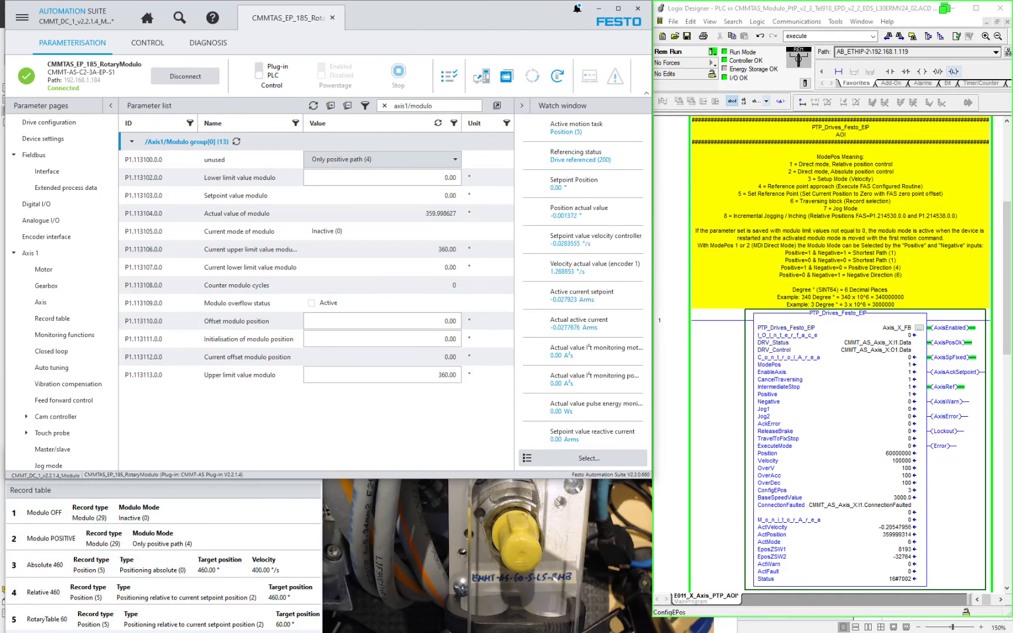
Set ExecuteMode to 1 on the block to start the first relative move.
{"action": "left_click", "coordinate": [912, 446]}
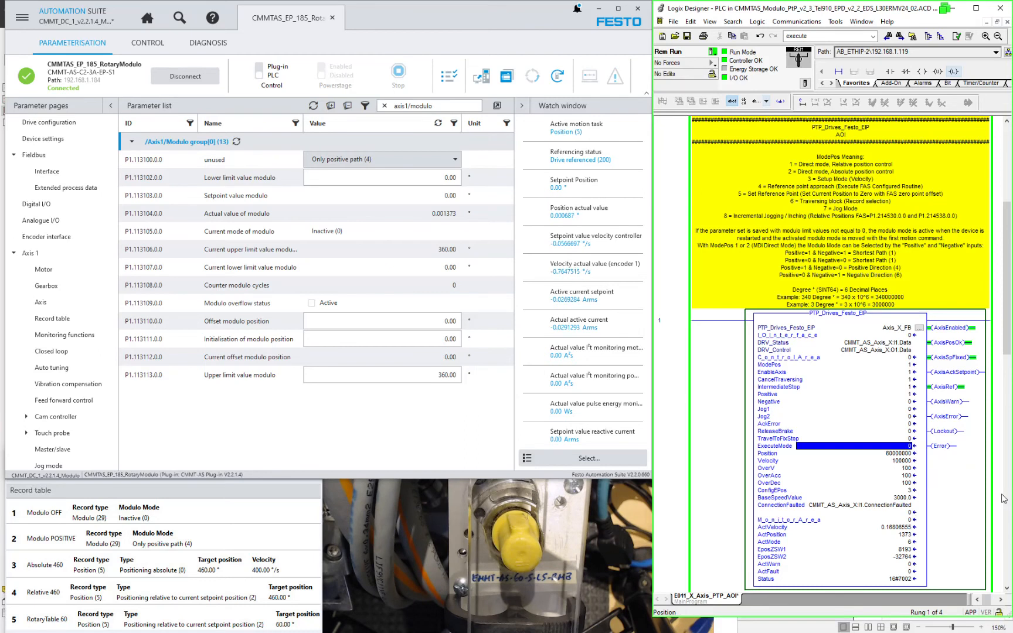
{"action": "type", "text": "1"}
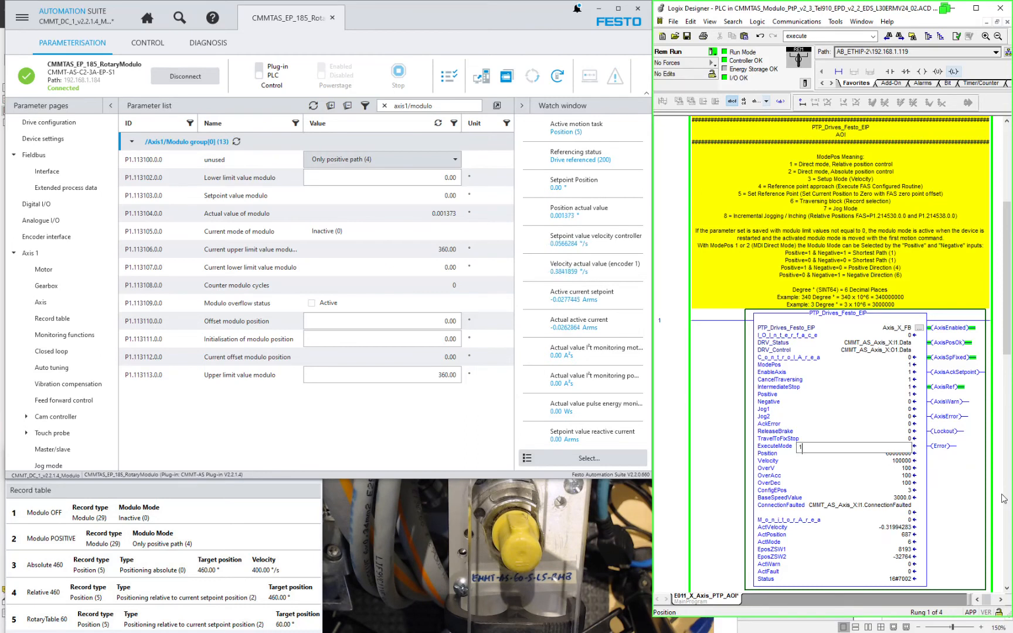
{"action": "key", "text": "Return"}
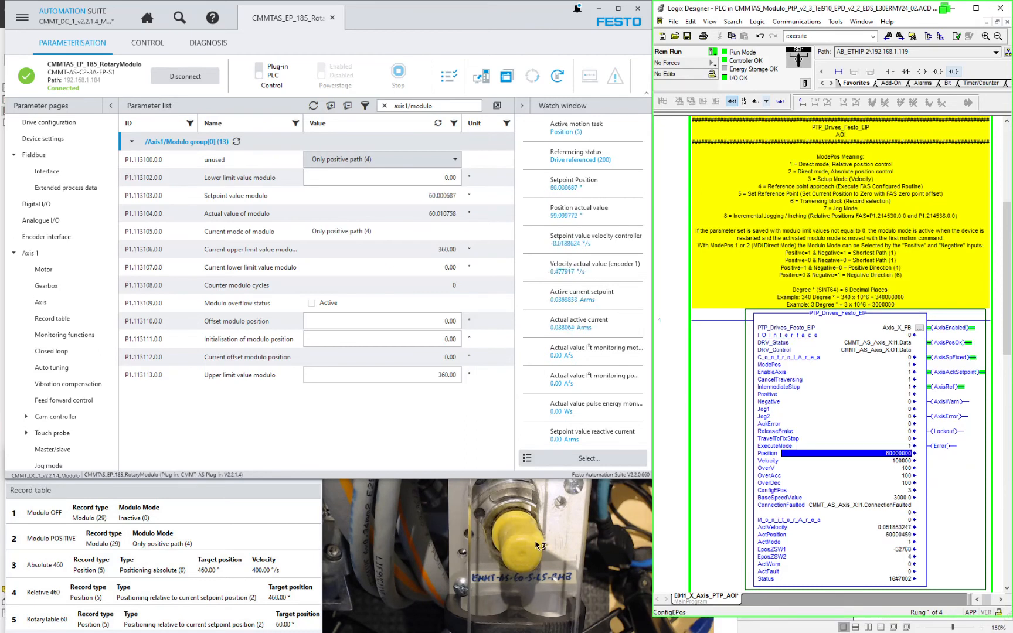
Reset ExecuteMode to 0 and set it to 1 again to trigger a second relative move.
{"action": "left_click", "coordinate": [907, 446]}
{"action": "type", "text": "0"}
{"action": "key", "text": "Return"}
{"action": "left_click", "coordinate": [908, 446]}
{"action": "type", "text": "1"}
{"action": "key", "text": "Return"}
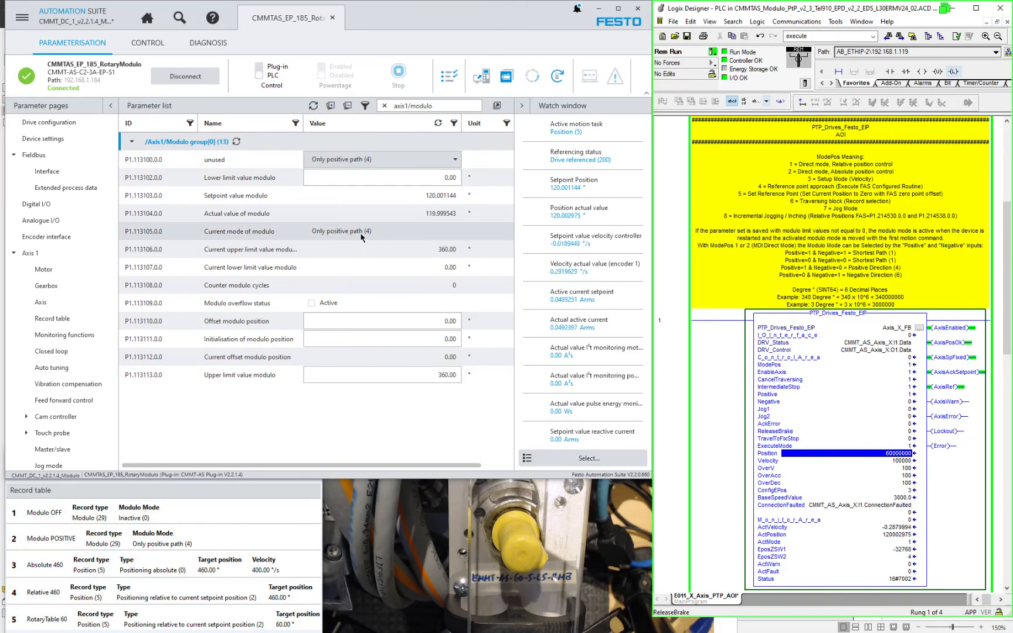
Trigger a third relative move by switching ExecuteMode to 0 and back to 1.
{"action": "left_click", "coordinate": [908, 447]}
{"action": "type", "text": "1"}
{"action": "key", "text": "Return"}
{"action": "left_click", "coordinate": [908, 447]}
{"action": "type", "text": "0"}
{"action": "key", "text": "Return"}
{"action": "type", "text": "1"}
{"action": "key", "text": "Return"}
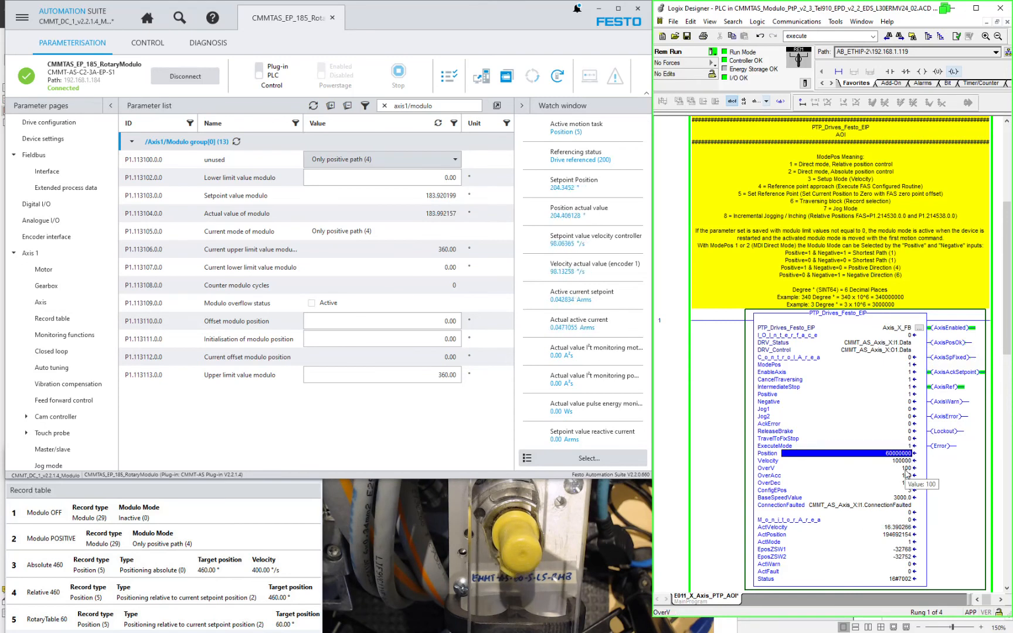
Trigger two more 60-degree relative moves by switching ExecuteMode from 0 to 1 for each move.
{"action": "type", "text": "0"}
{"action": "key", "text": "Return"}
{"action": "type", "text": "1"}
{"action": "key", "text": "Return"}
{"action": "type", "text": "0"}
{"action": "key", "text": "Return"}
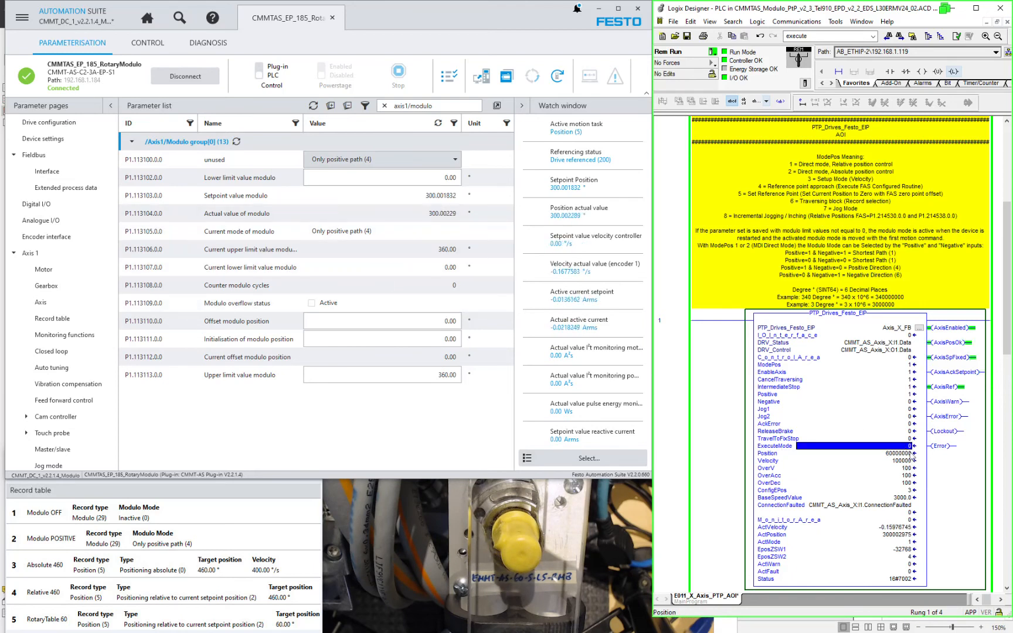
{"action": "type", "text": "1"}
{"action": "key", "text": "Return"}
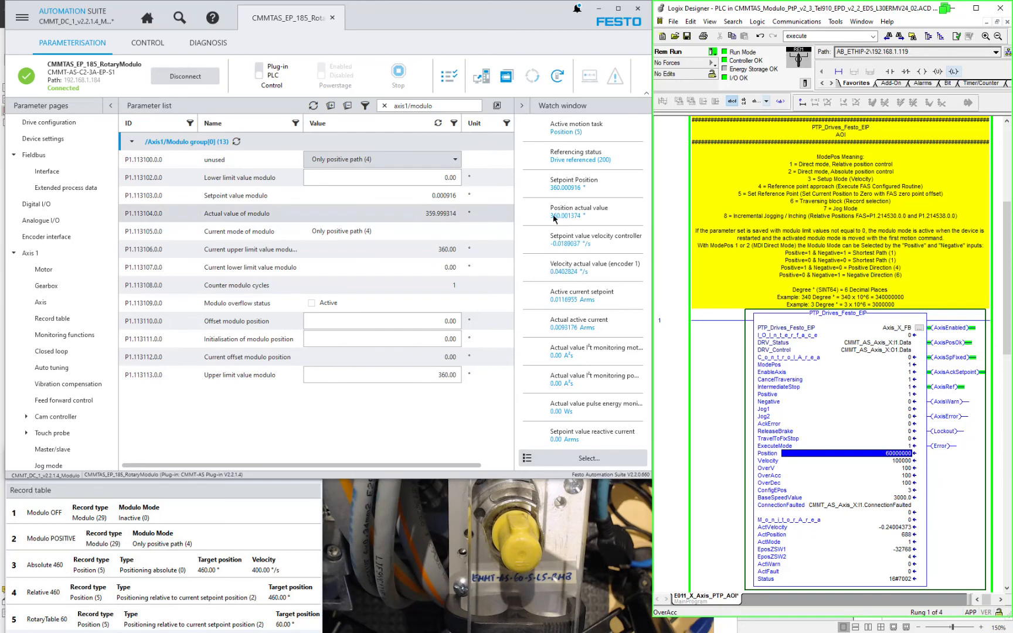
Trigger one further relative move through ExecuteMode and leave ExecuteMode at 0.
{"action": "left_click", "coordinate": [909, 447]}
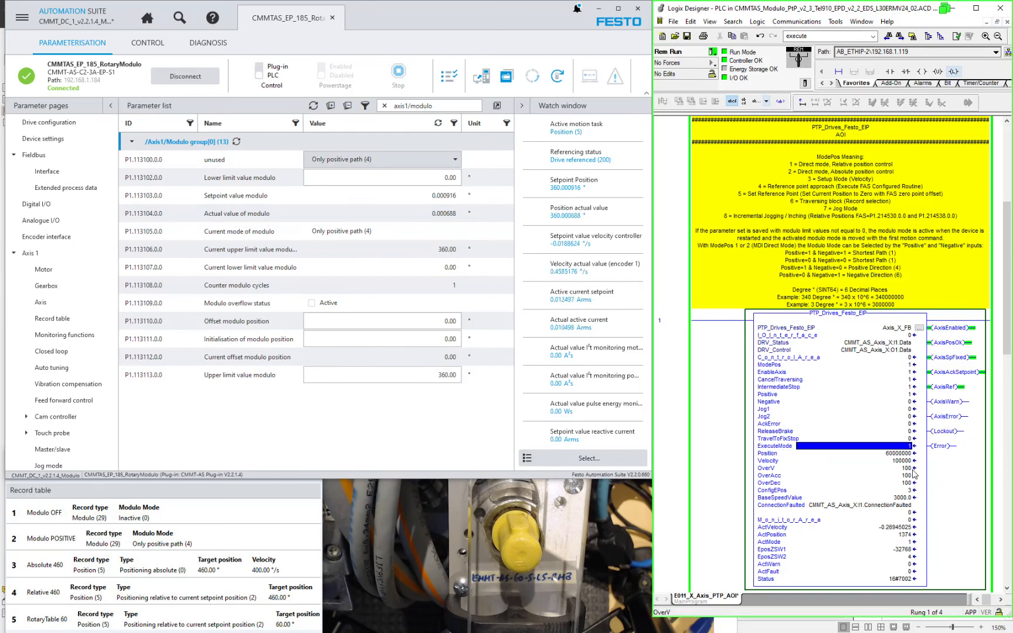
{"action": "left_click", "coordinate": [911, 454]}
{"action": "left_click", "coordinate": [907, 446]}
{"action": "type", "text": "1"}
{"action": "key", "text": "Return"}
{"action": "left_click", "coordinate": [907, 447]}
{"action": "type", "text": "0"}
{"action": "key", "text": "Return"}
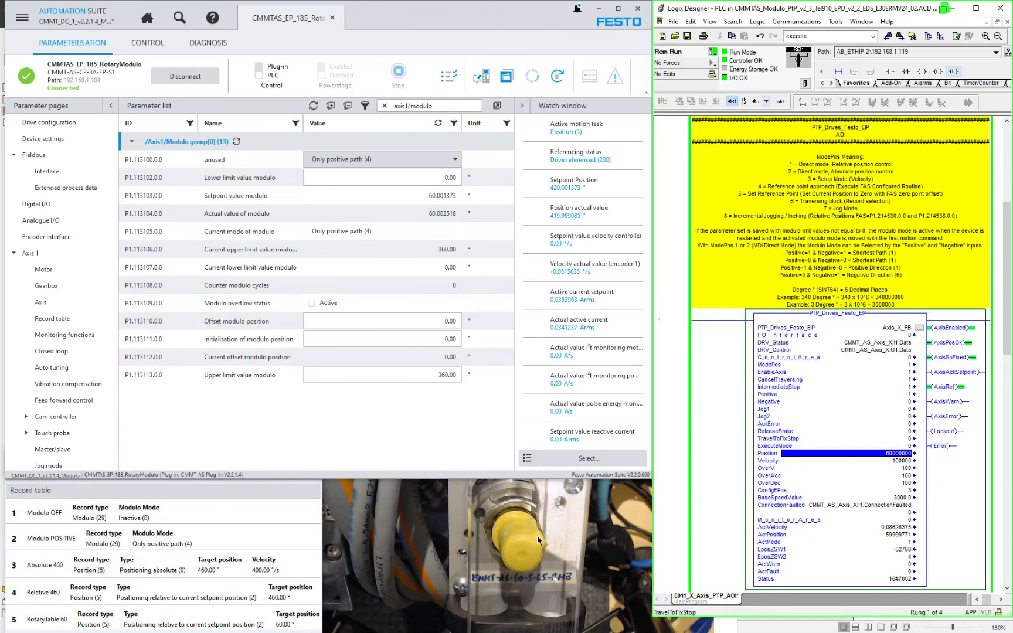
{"action": "left_click", "coordinate": [903, 534]}
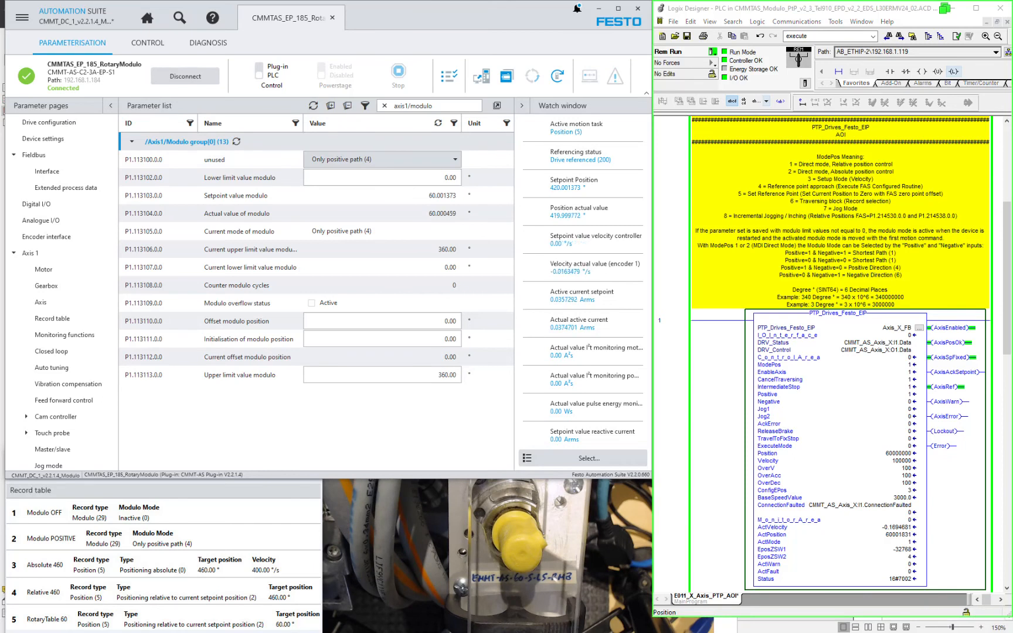
Set the drive's Upper limit value modulo to 0 in the parameter list and start a relative move with ExecuteMode at 1.
{"action": "left_click", "coordinate": [407, 376]}
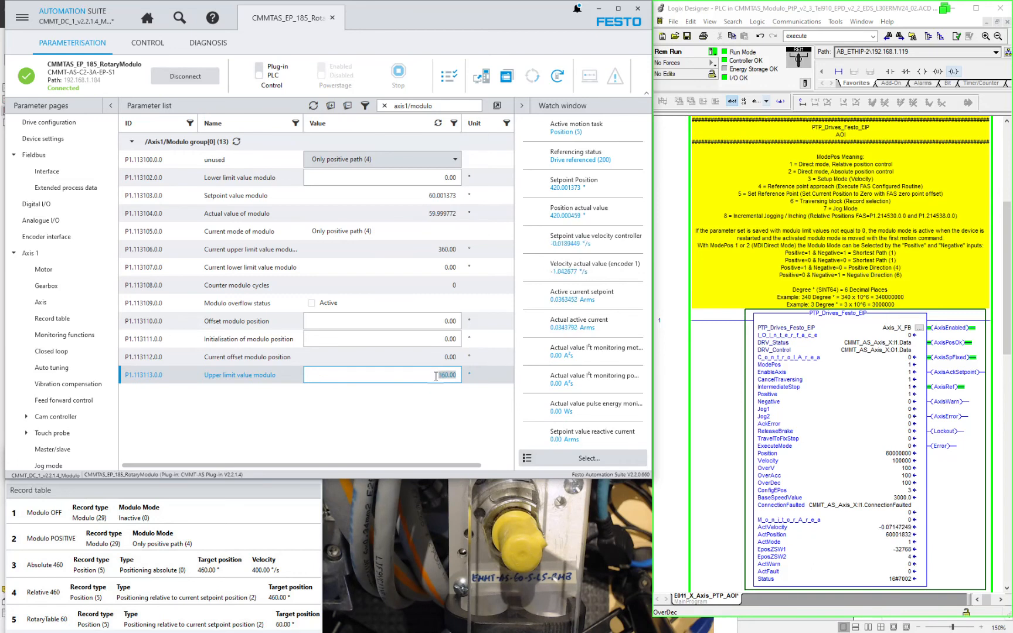
{"action": "key", "text": "Return"}
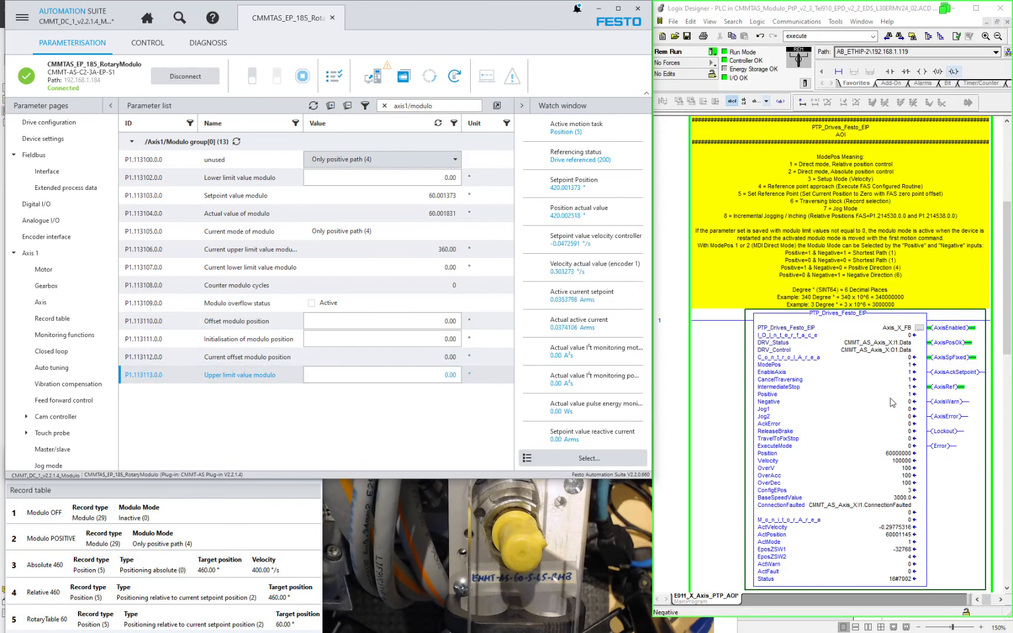
{"action": "left_click", "coordinate": [868, 446]}
{"action": "type", "text": "1"}
{"action": "key", "text": "Return"}
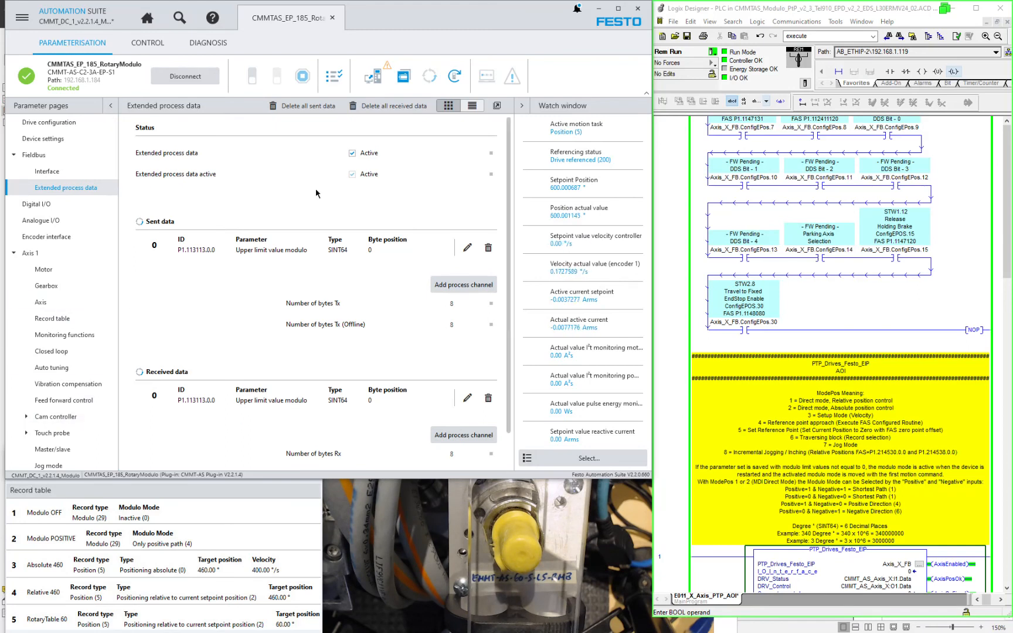
Bring back the drive's modulo parameter list and open the E021_X_Axis_EPD_AOI routine in Logix Designer.
{"action": "scroll", "coordinate": [53, 411], "scroll_direction": "down", "scroll_amount": 2}
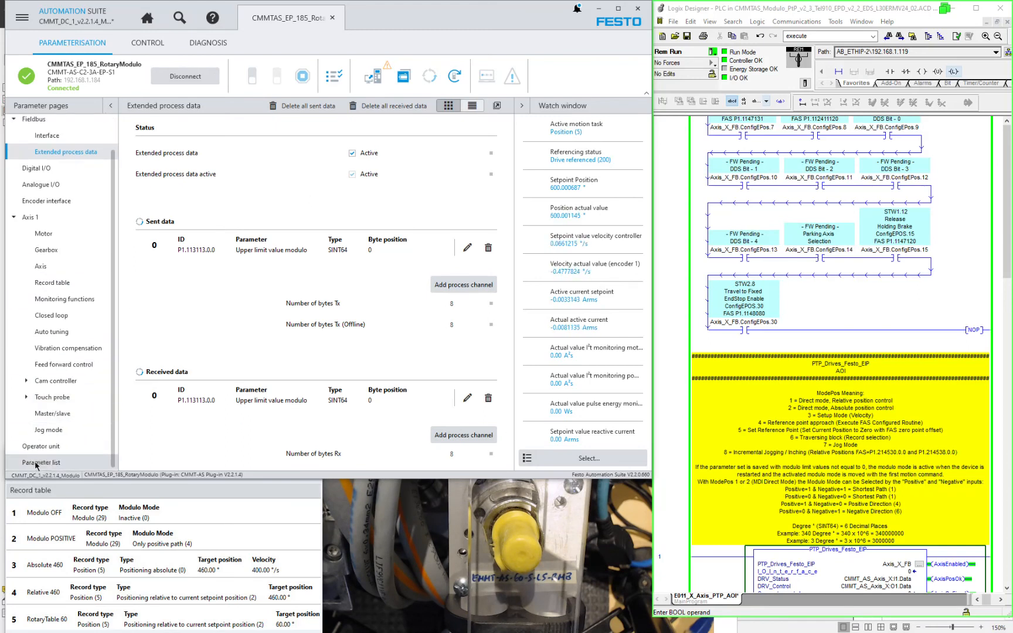
{"action": "left_click", "coordinate": [34, 463]}
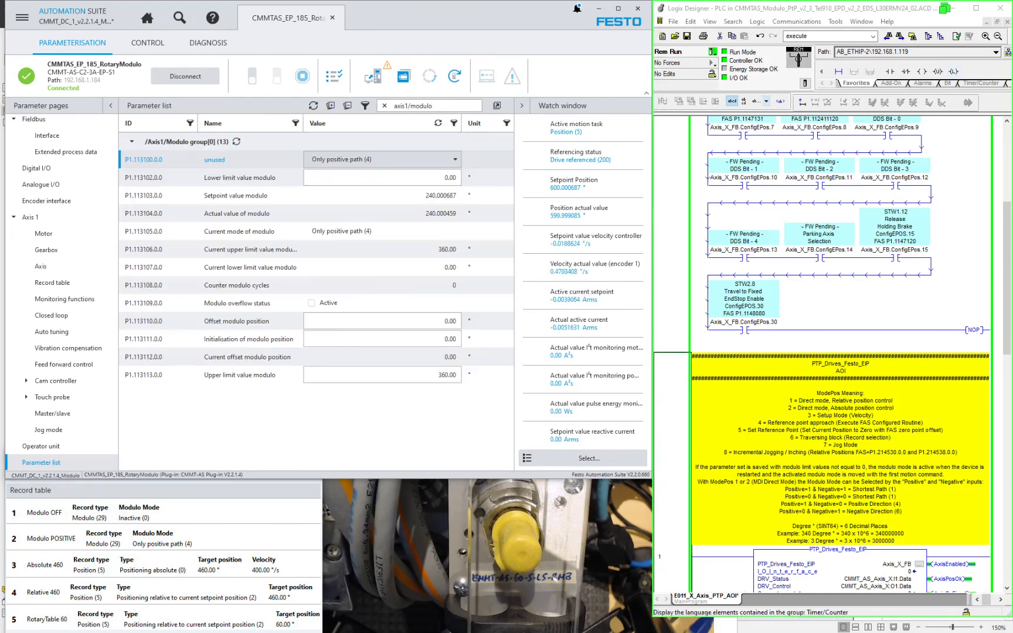
{"action": "left_click", "coordinate": [977, 11]}
{"action": "left_click", "coordinate": [288, 32]}
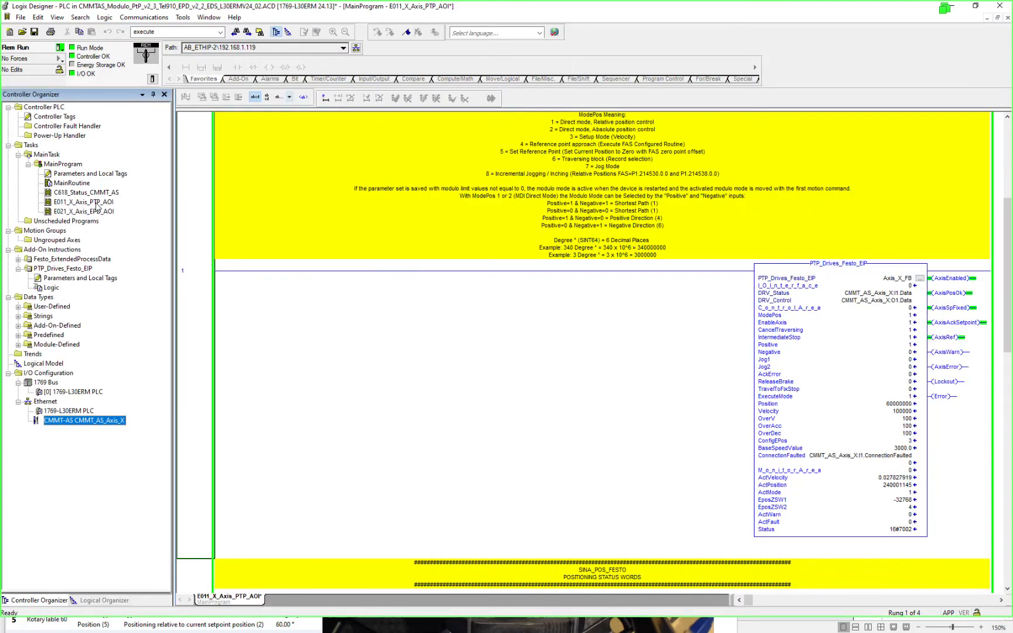
{"action": "double_click", "coordinate": [88, 212]}
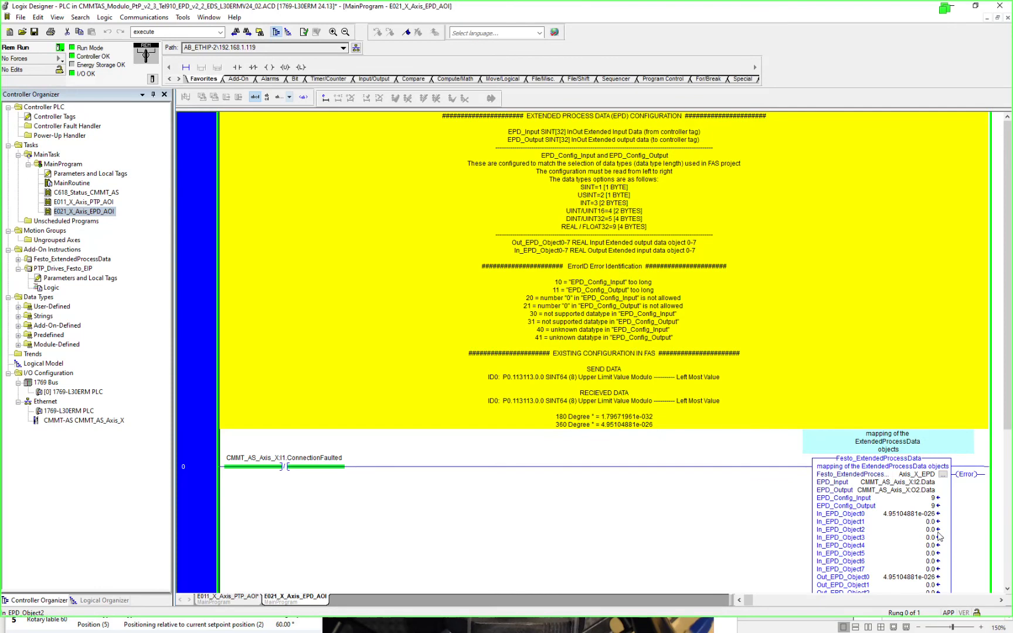
Set Out_EPD_Object0 on the Festo_ExtendedProcessData block to 0 and check the drive's Upper limit value modulo.
{"action": "left_click", "coordinate": [581, 425]}
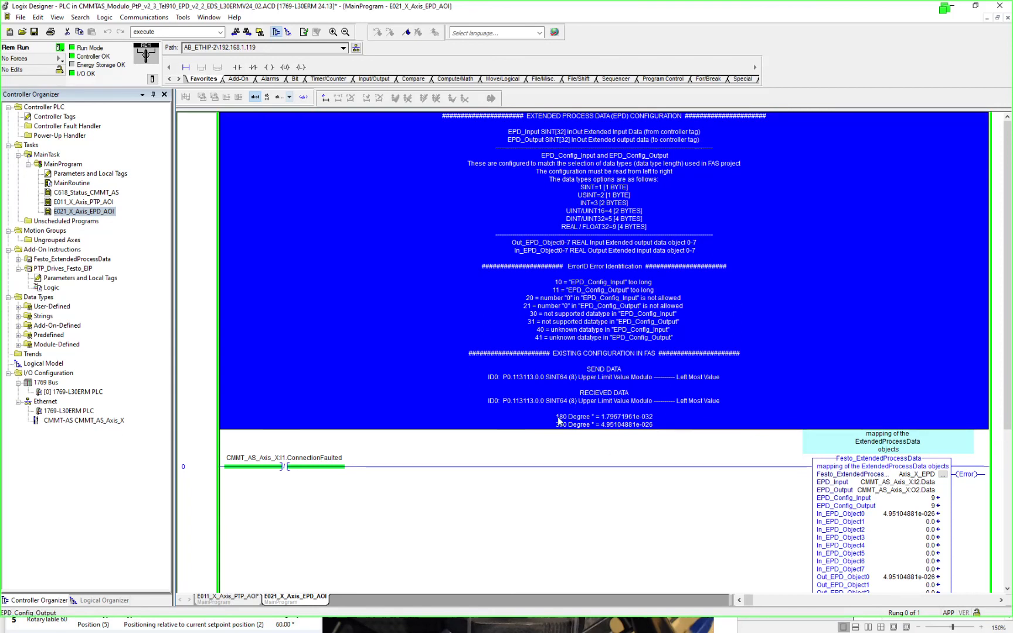
{"action": "left_click", "coordinate": [904, 577]}
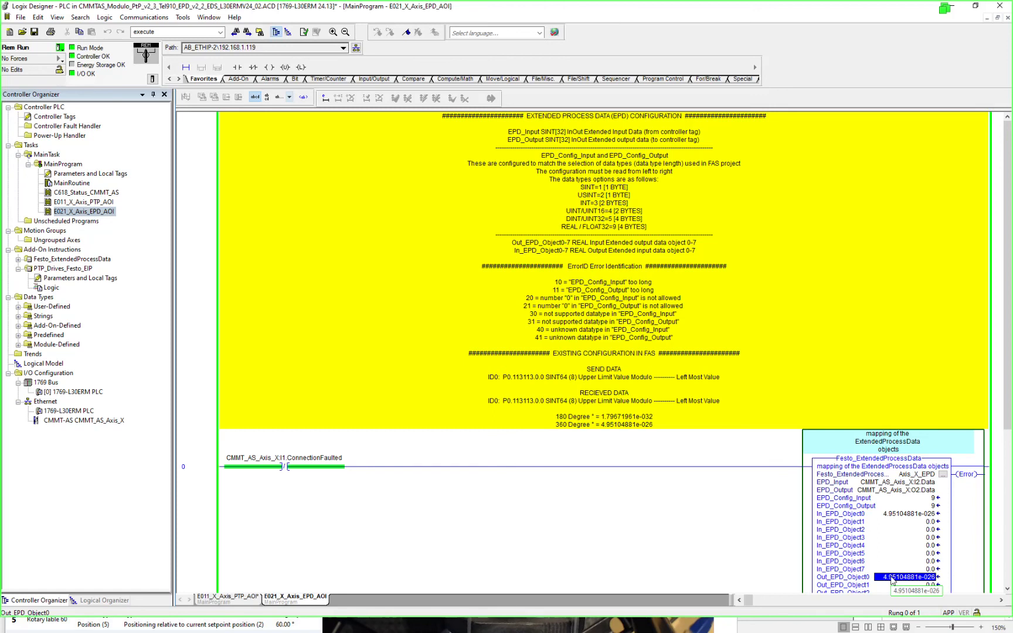
{"action": "type", "text": "0"}
{"action": "key", "text": "Return"}
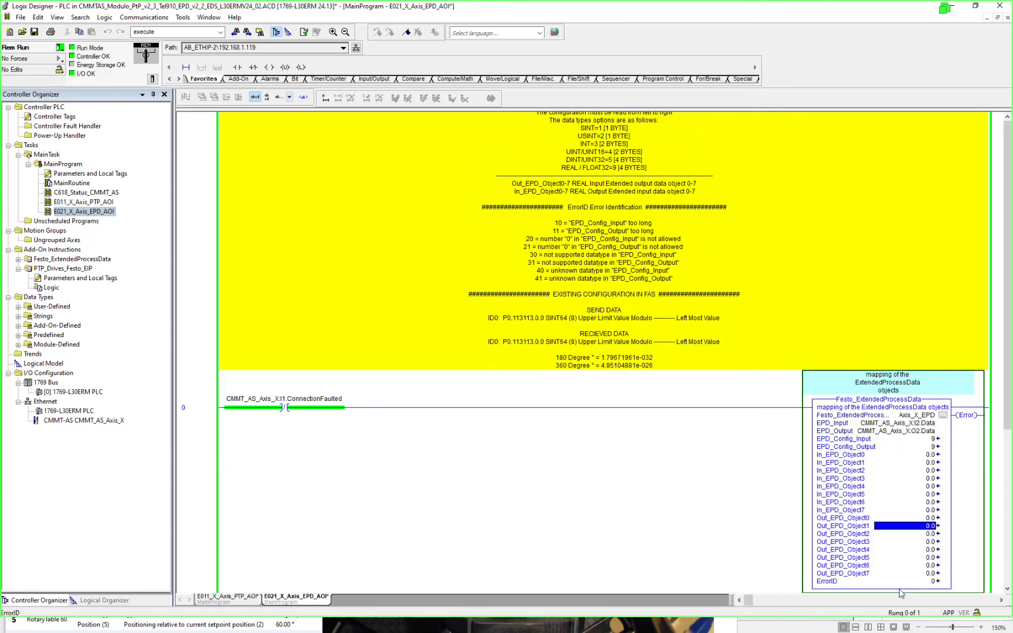
{"action": "left_click", "coordinate": [932, 456]}
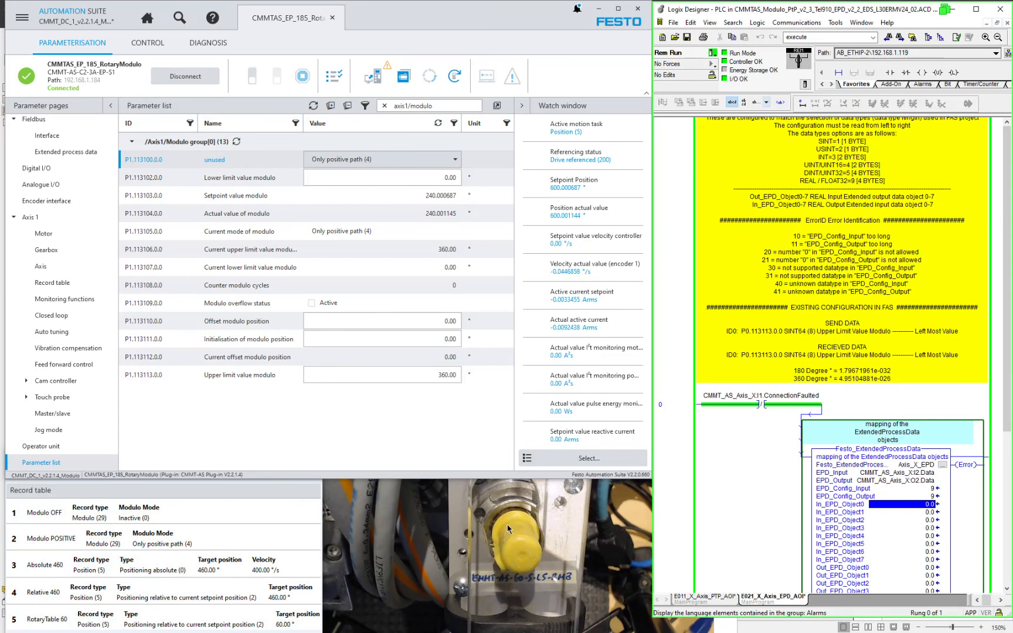
{"action": "left_click", "coordinate": [411, 375]}
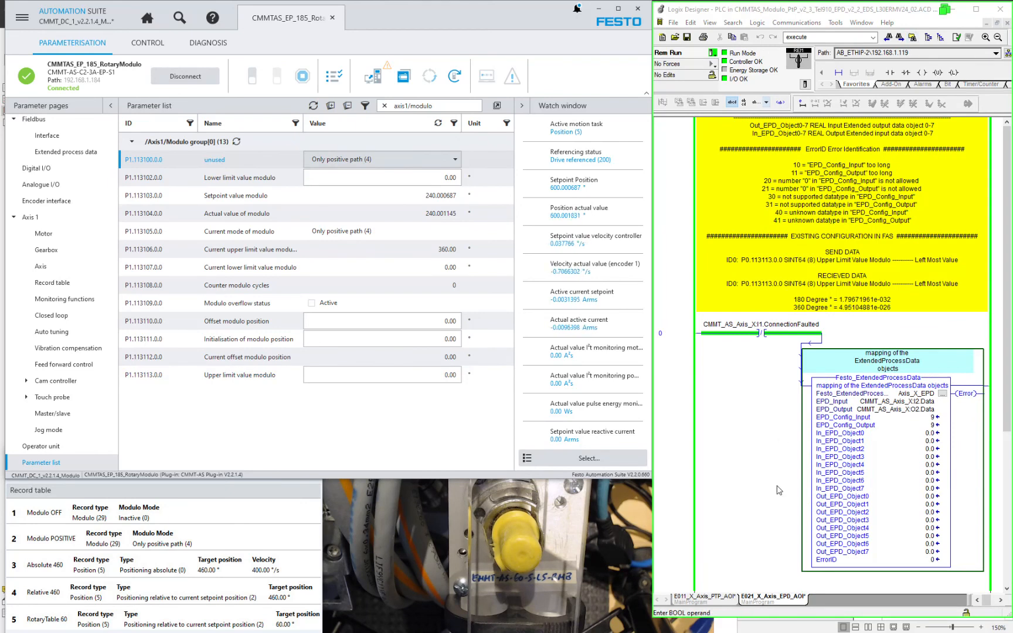
In the E011_X_Axis_PTP_AOI routine, switch ExecuteMode to 0 and back to 1 to run a move with the modulo limit cleared.
{"action": "left_click", "coordinate": [707, 597]}
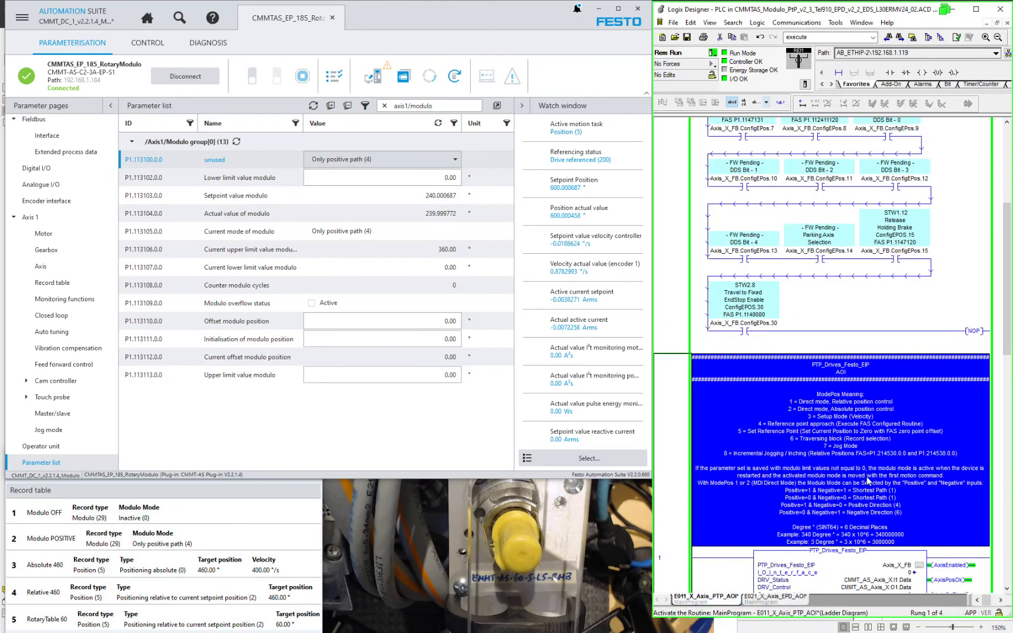
{"action": "scroll", "coordinate": [867, 477], "scroll_direction": "down", "scroll_amount": 5}
{"action": "scroll", "coordinate": [857, 430], "scroll_direction": "down", "scroll_amount": 2}
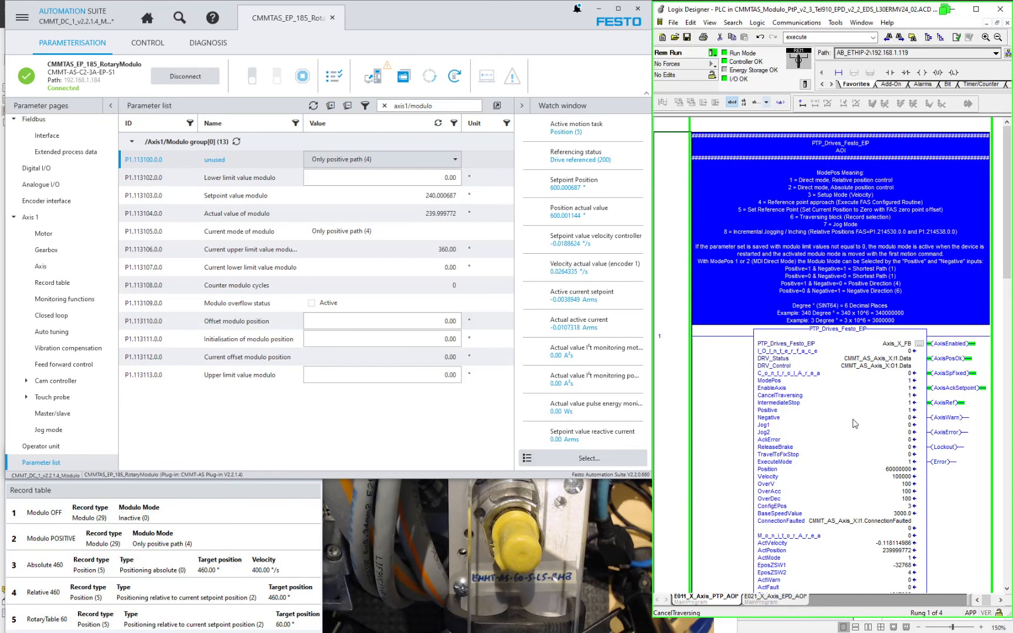
{"action": "left_click", "coordinate": [912, 441]}
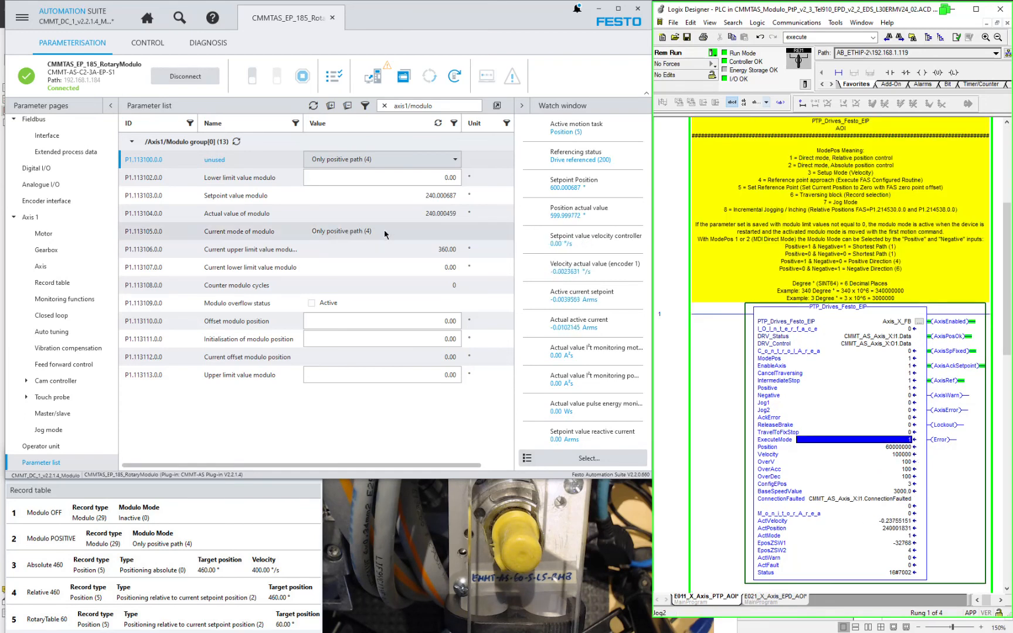
{"action": "double_click", "coordinate": [907, 441]}
{"action": "type", "text": "0"}
{"action": "key", "text": "Return"}
{"action": "left_click", "coordinate": [907, 441]}
{"action": "double_click", "coordinate": [907, 441]}
{"action": "type", "text": "1"}
{"action": "key", "text": "Return"}
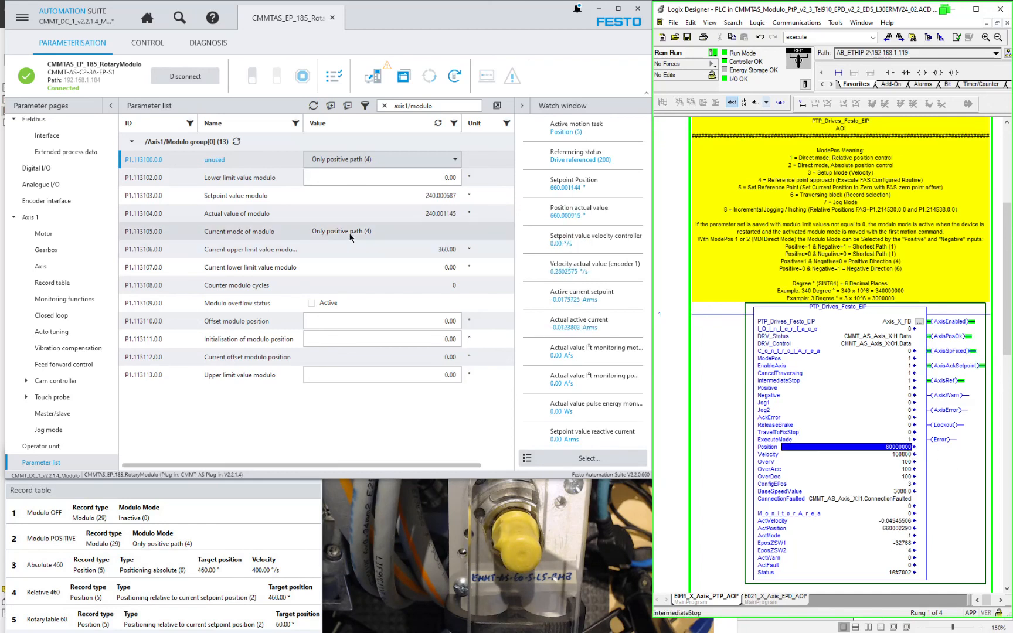
{"action": "left_click", "coordinate": [463, 413]}
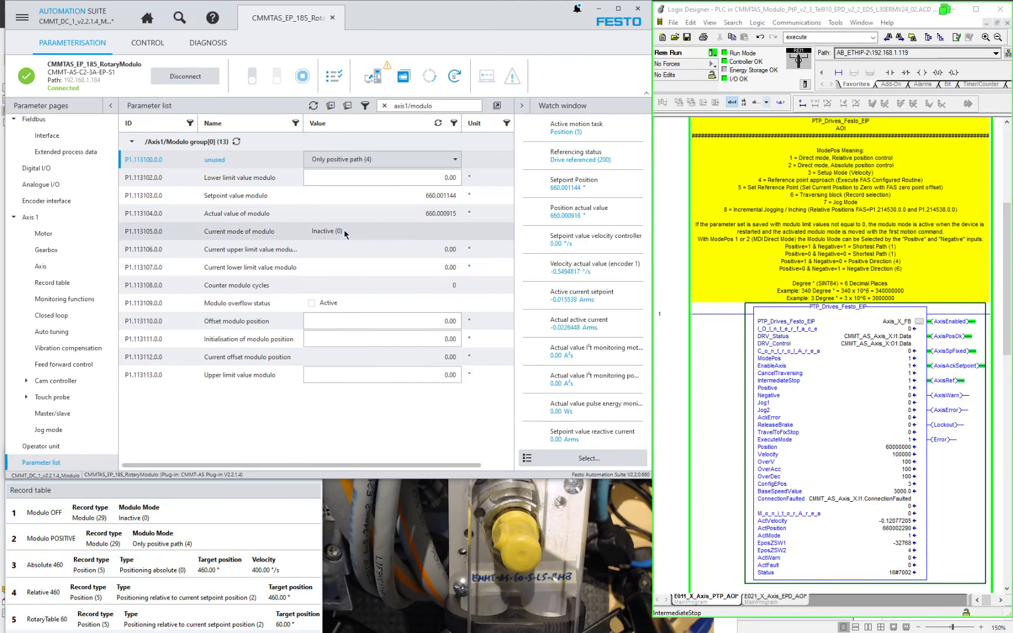
Copy the 360-degree value 4.95104881e-026 from the rung comment in the E021_X_Axis_EPD_AOI routine.
{"action": "left_click", "coordinate": [807, 530]}
{"action": "left_click", "coordinate": [774, 597]}
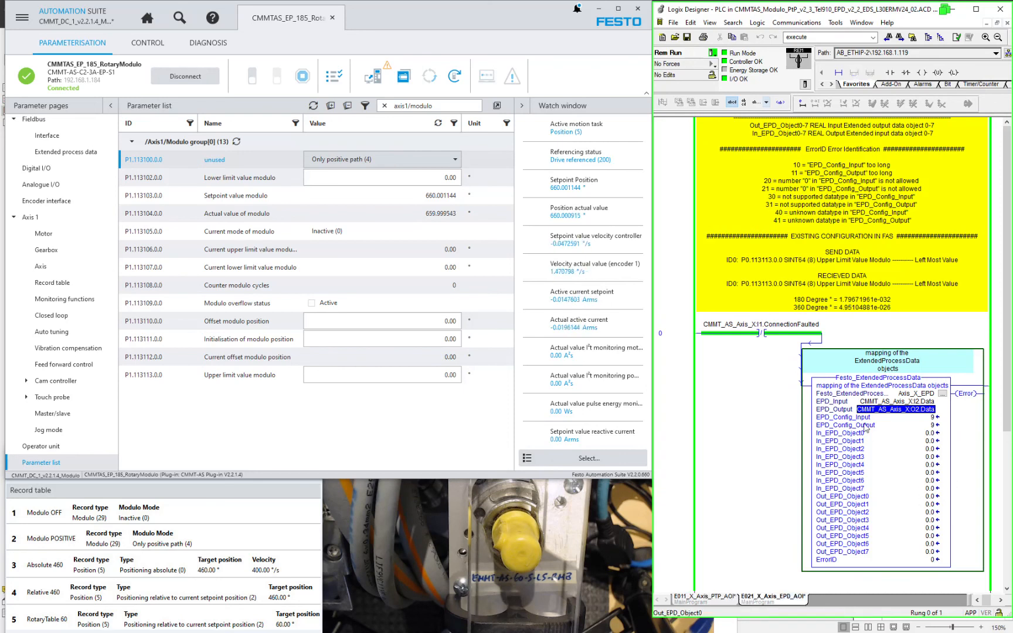
{"action": "double_click", "coordinate": [872, 311]}
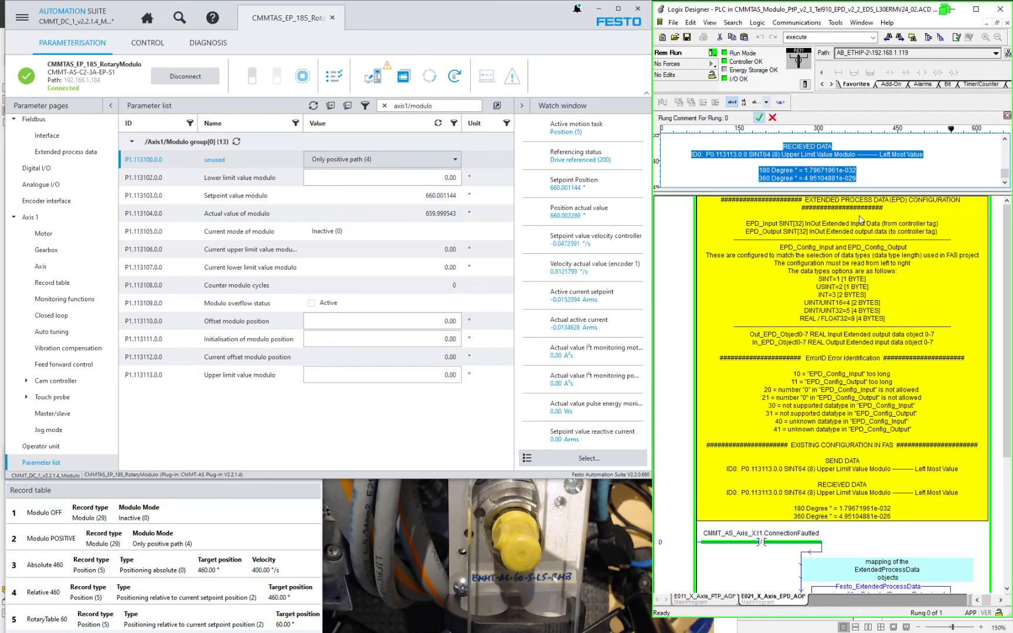
{"action": "left_click_drag", "start_coordinate": [805, 178], "coordinate": [906, 178]}
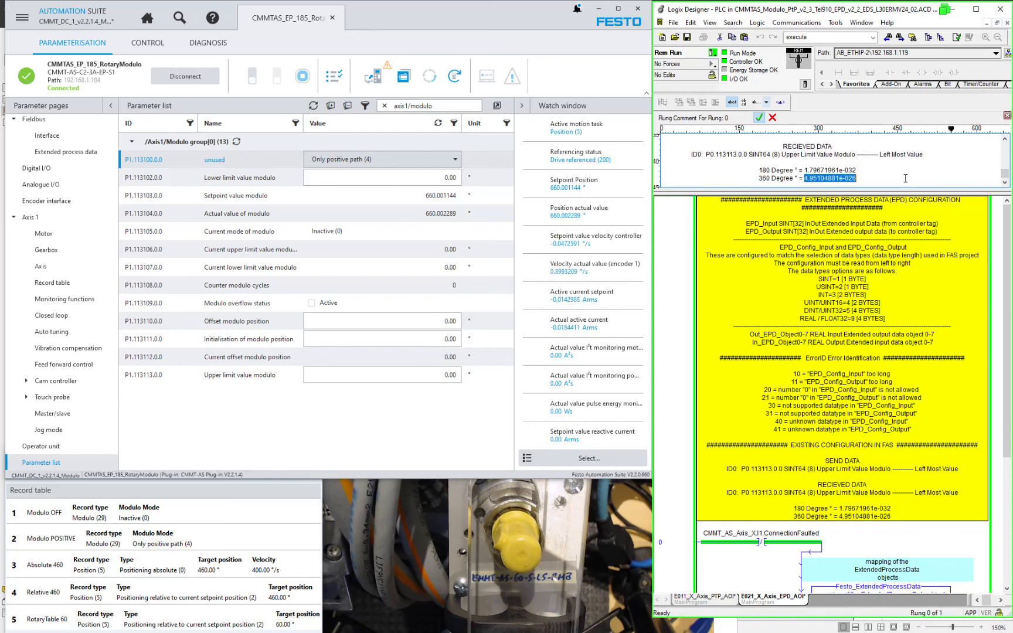
{"action": "key", "text": "Escape"}
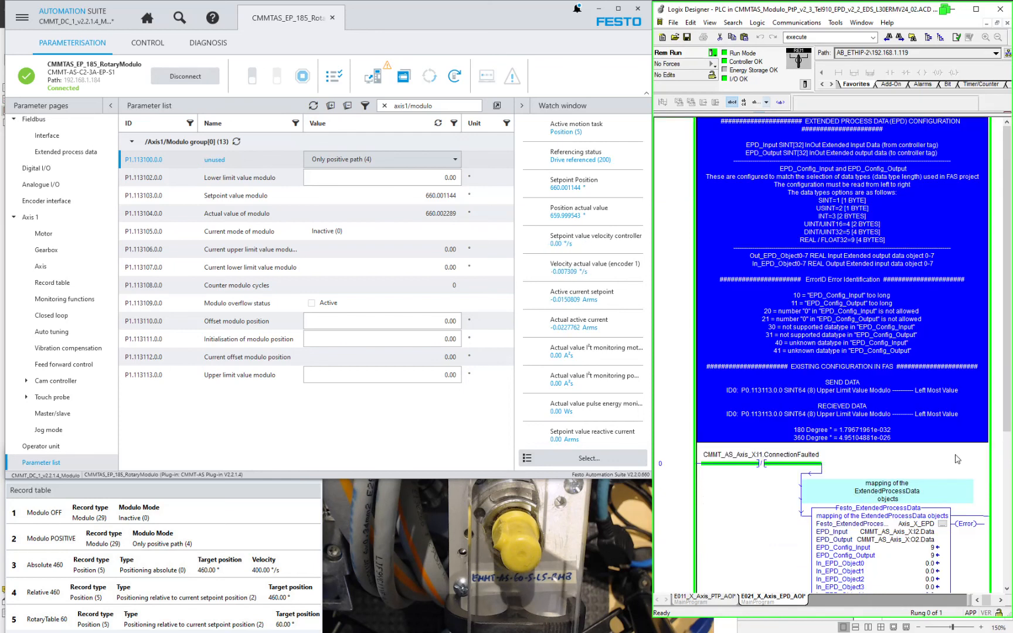
Set Out_EPD_Object0 to 4.95104881e-026 to send a 360-degree upper modulo limit, and check the drive's Upper limit value modulo.
{"action": "scroll", "coordinate": [919, 563], "scroll_direction": "down", "scroll_amount": 3}
{"action": "double_click", "coordinate": [921, 556]}
{"action": "type", "text": "4.95104881e-026"}
{"action": "left_click", "coordinate": [922, 543]}
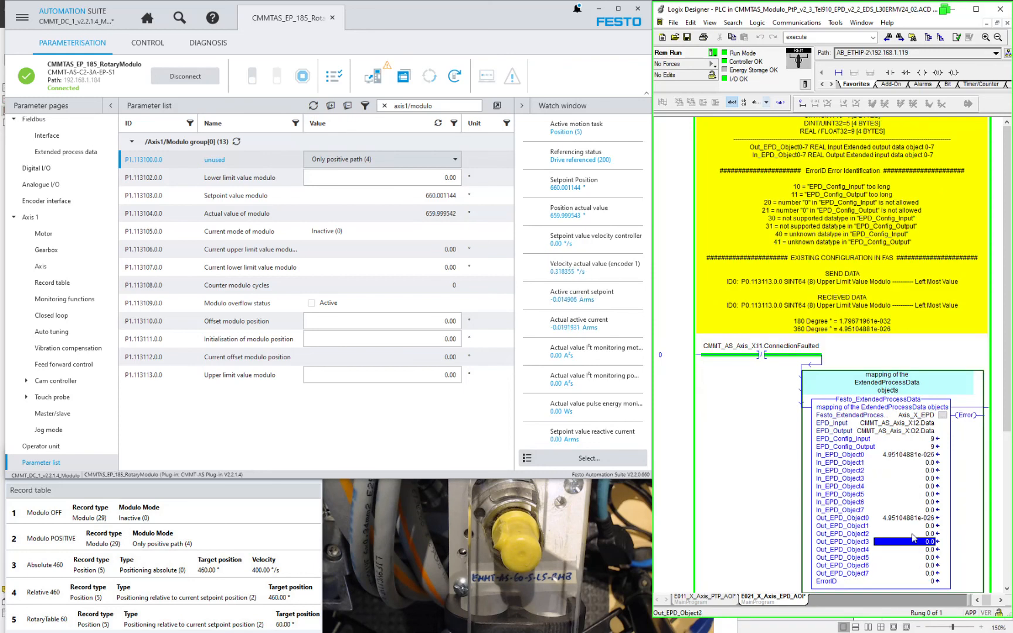
{"action": "left_click", "coordinate": [437, 377]}
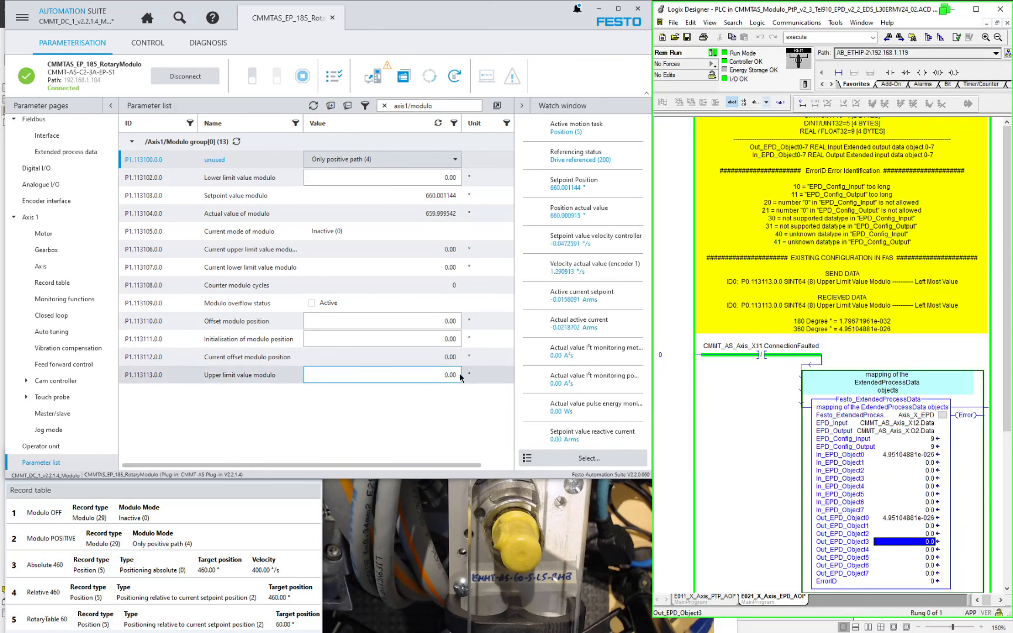
Return to the E011_X_Axis_PTP_AOI routine and switch ExecuteMode to 0 and back to 1 to reactivate modulo mode with a relative move.
{"action": "left_click", "coordinate": [702, 597]}
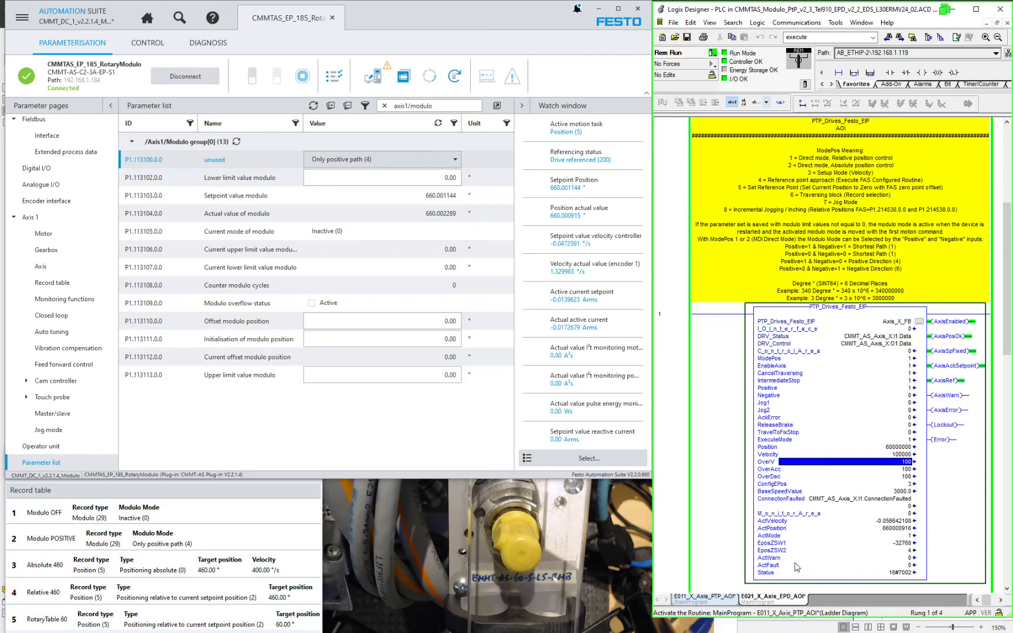
{"action": "left_click", "coordinate": [912, 441]}
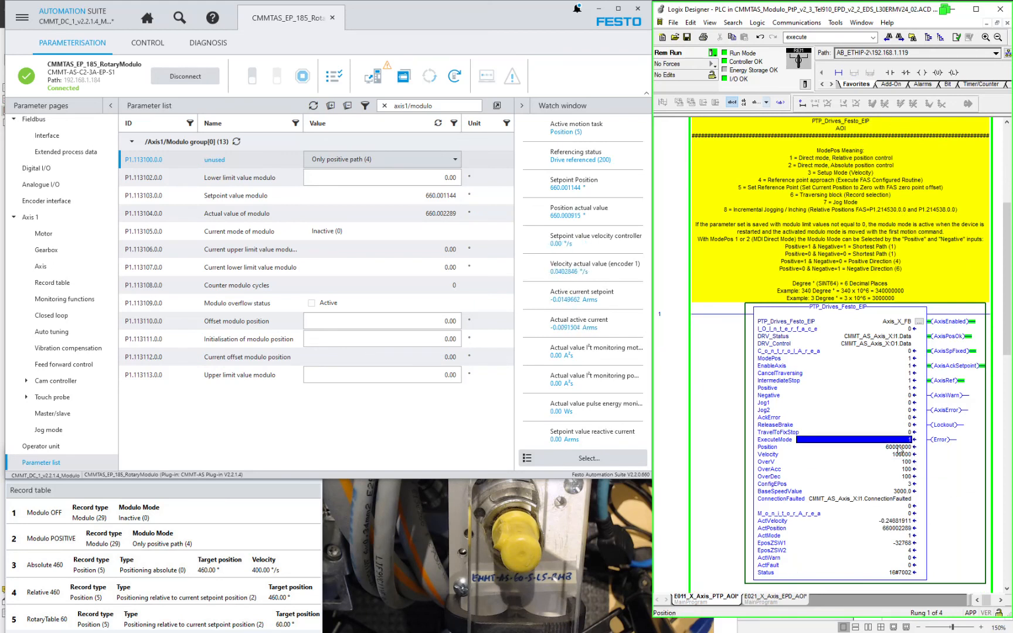
{"action": "type", "text": "0"}
{"action": "key", "text": "Return"}
{"action": "left_click", "coordinate": [897, 440]}
{"action": "type", "text": "1"}
{"action": "key", "text": "Return"}
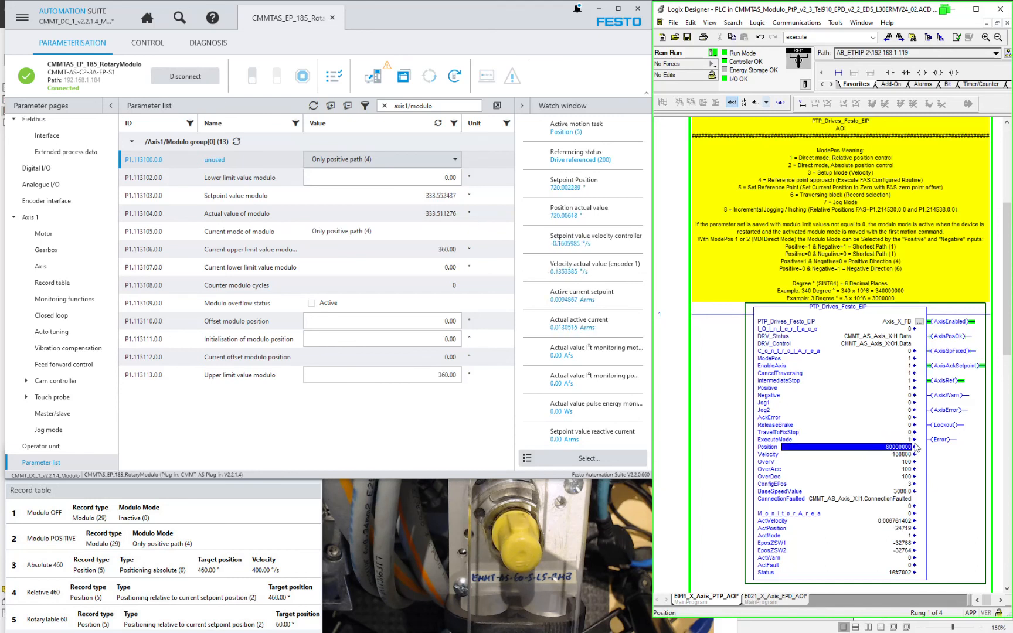
{"action": "left_click", "coordinate": [914, 441]}
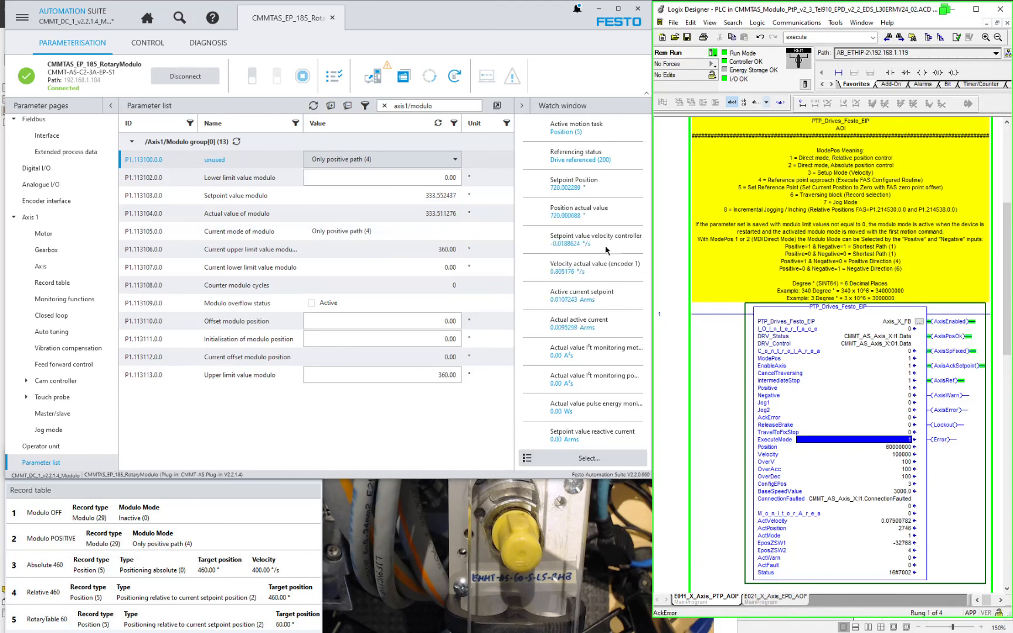